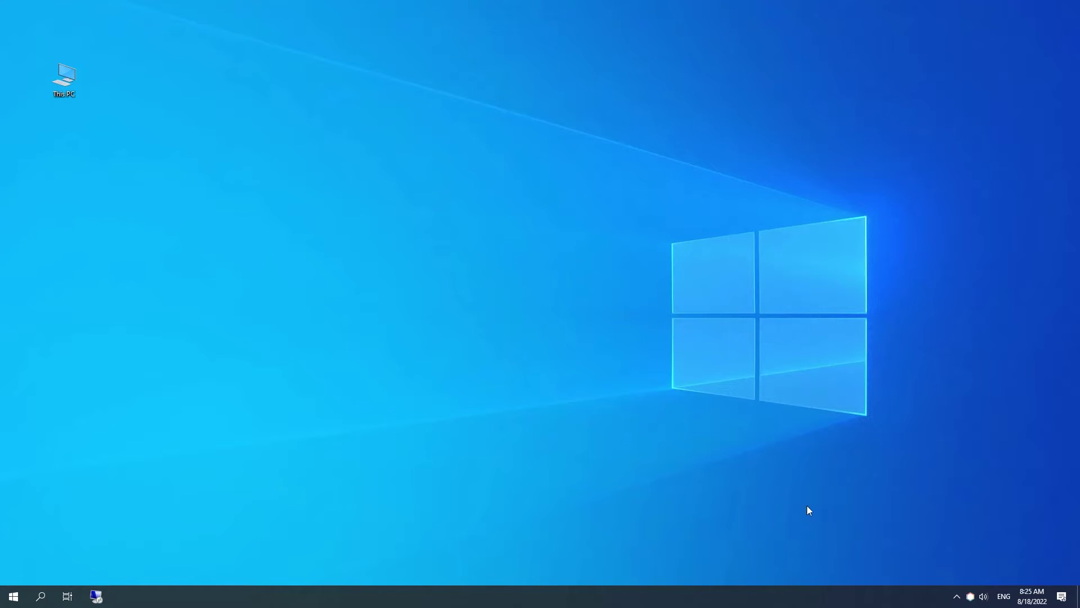
- From the tray menu's Activate product utility, activate the free version (1 server, 4 video channels)
right_click(970, 595)
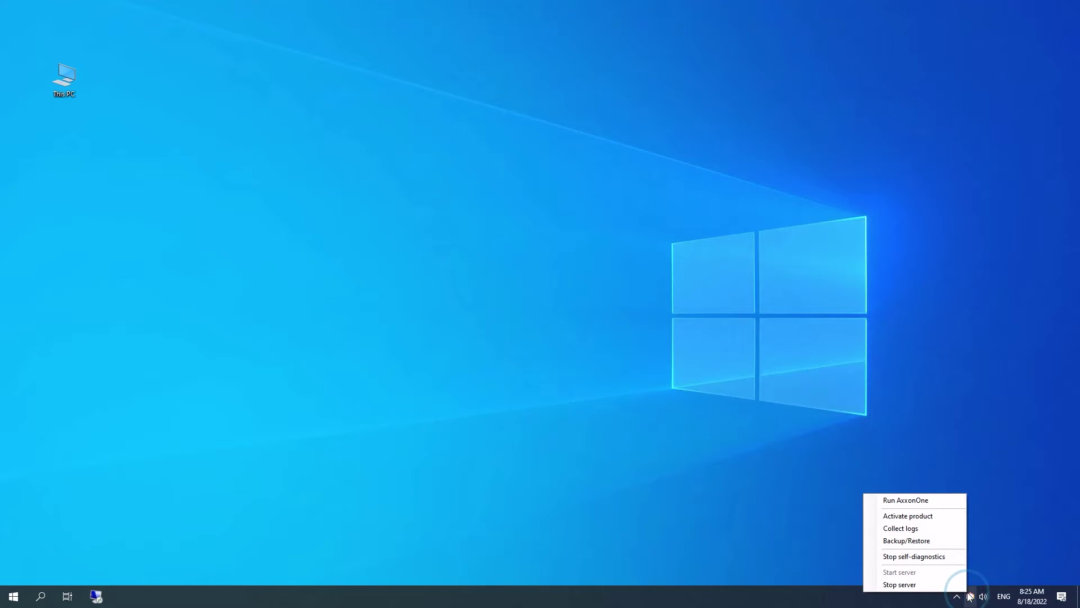
click(915, 517)
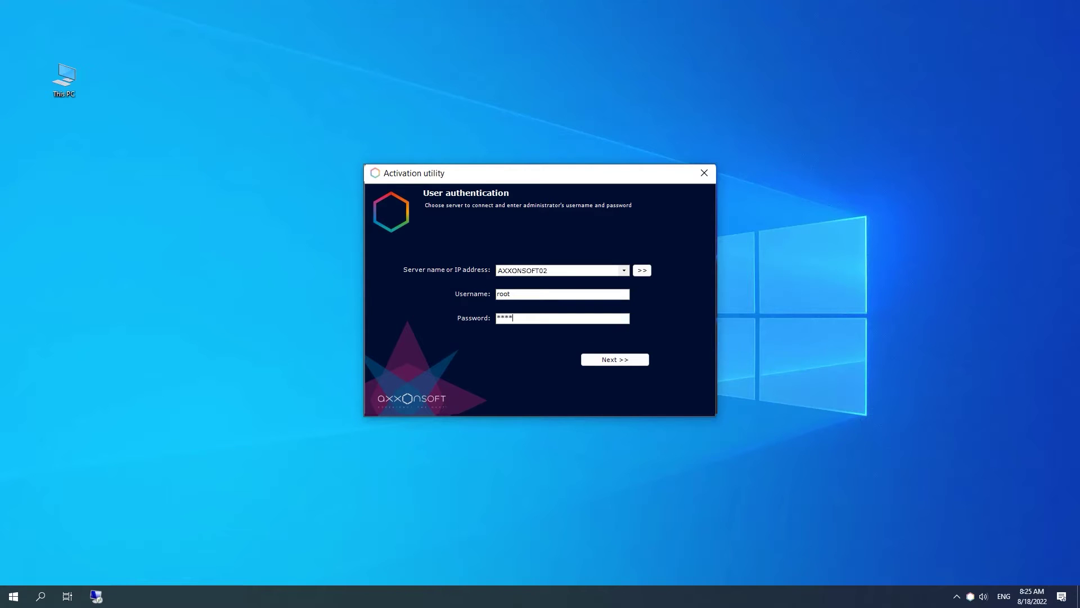
key(Return)
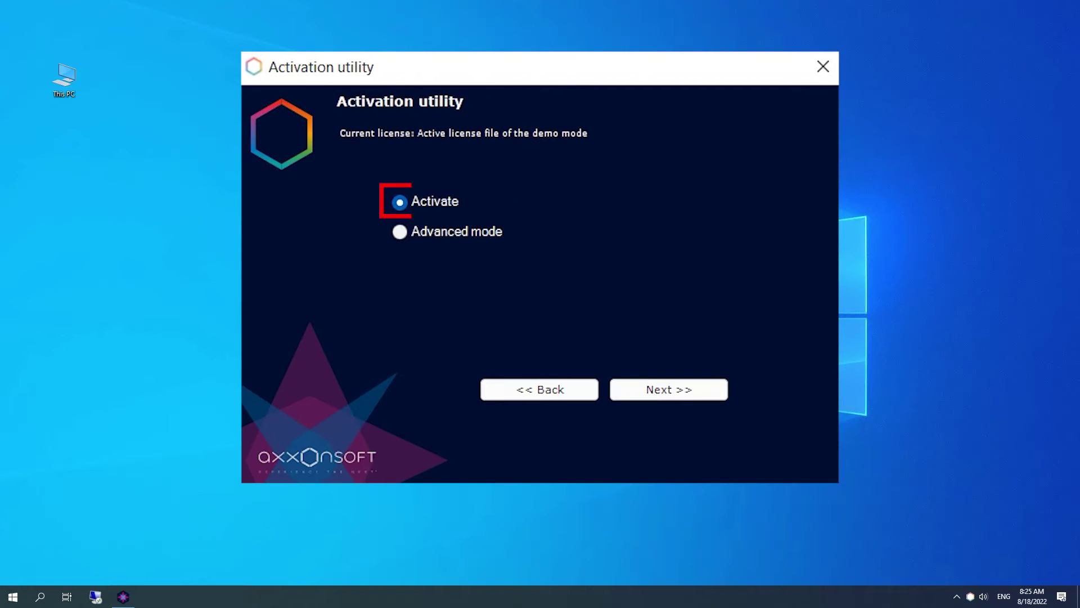
key(Return)
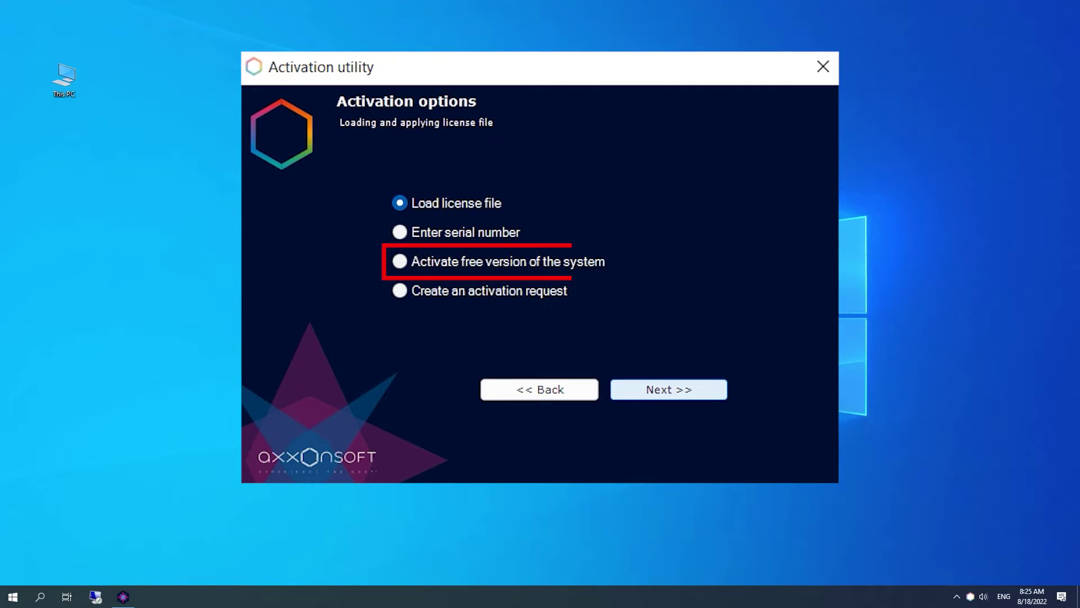
click(399, 261)
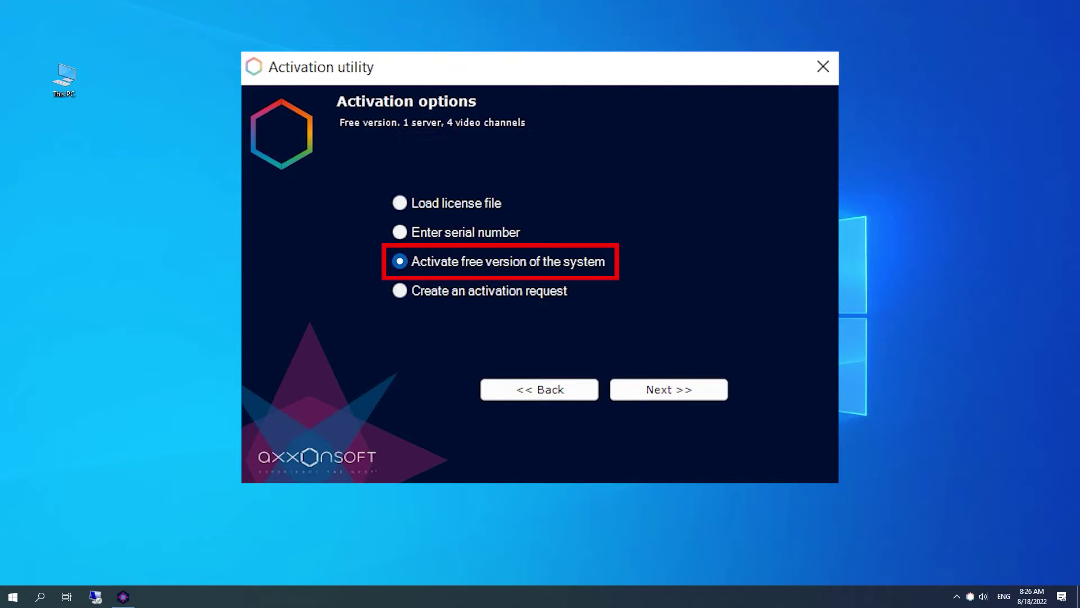
key(Return)
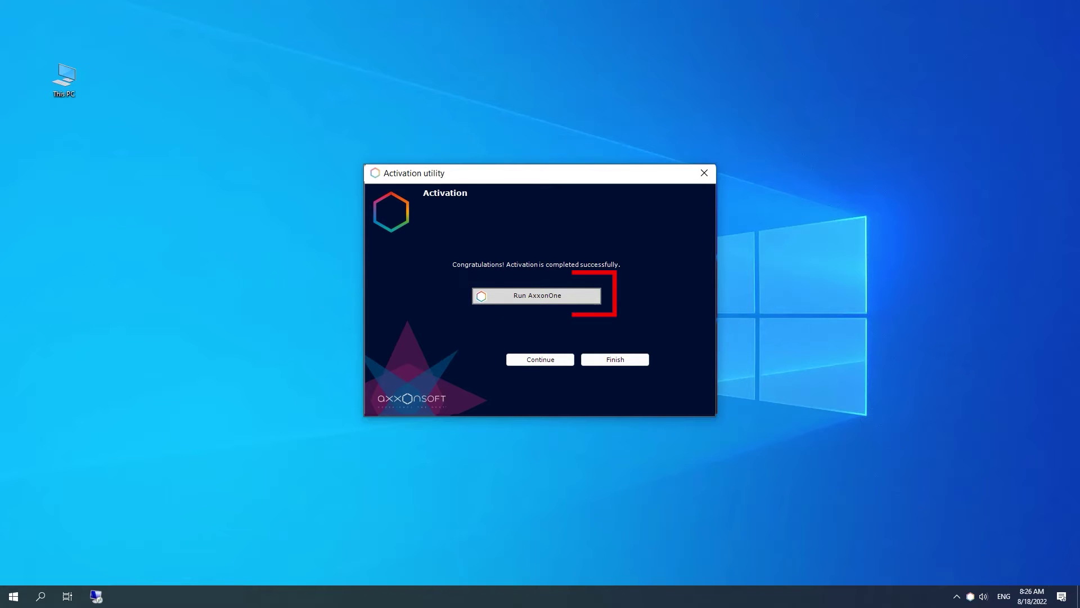
- Launch Axxon One, log in, and check the AxxonSoft node's license status in Devices settings
click(547, 361)
click(589, 355)
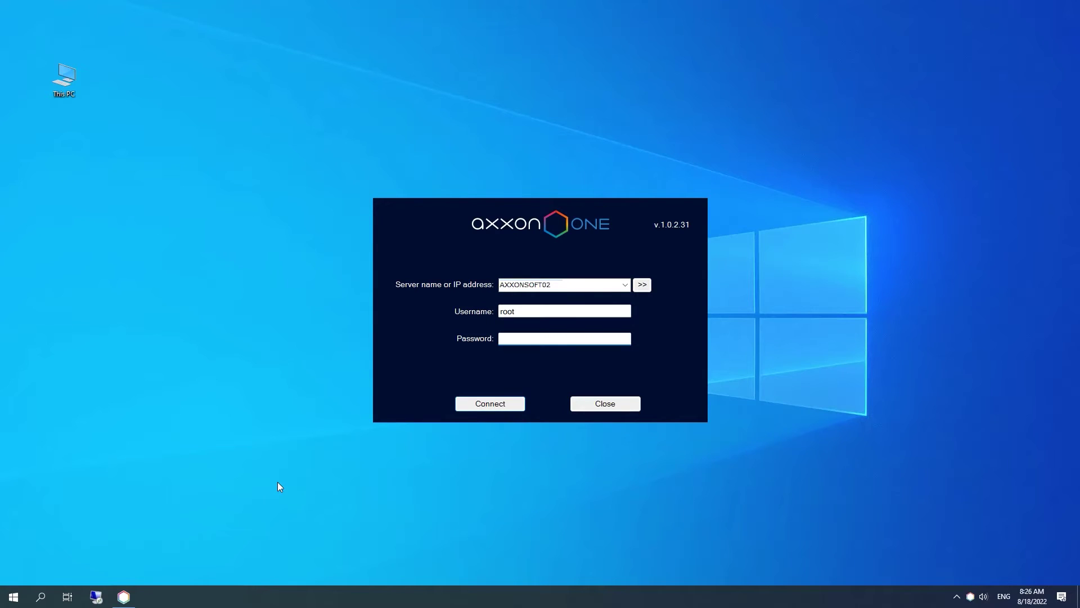
text(root)
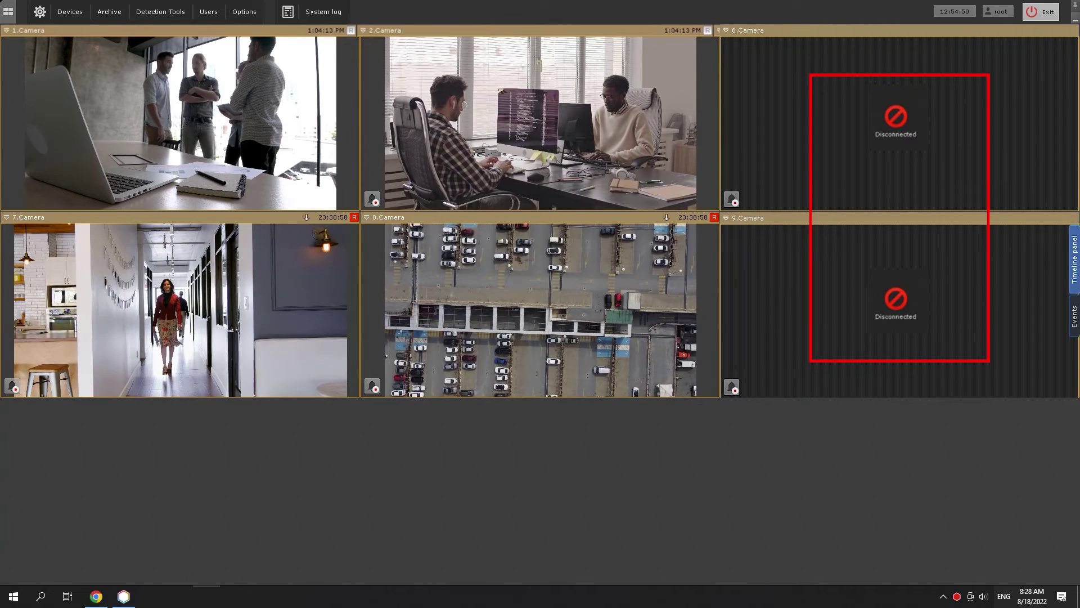
click(70, 11)
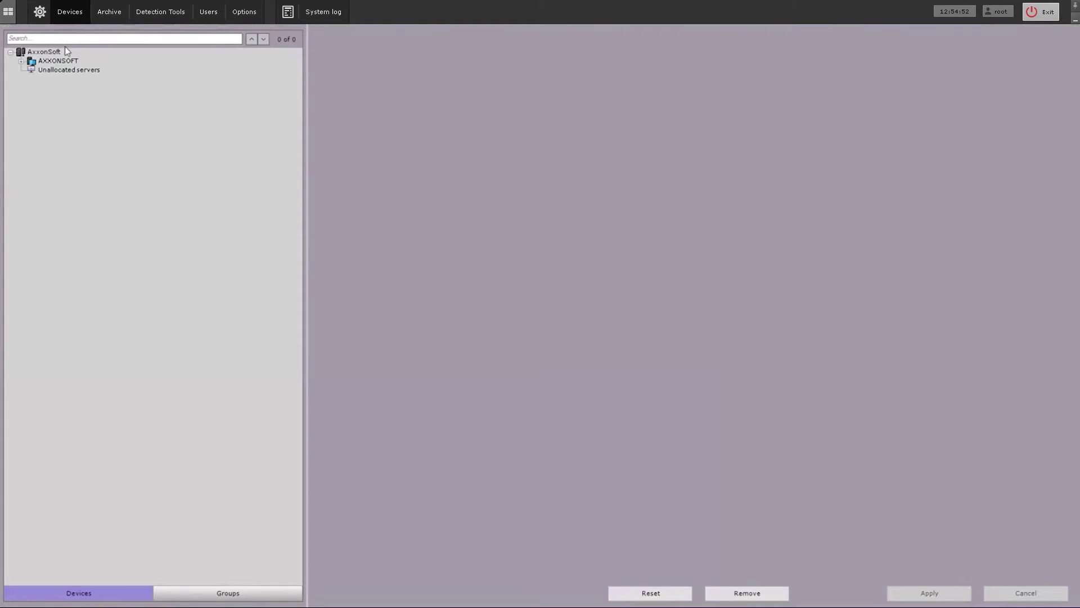
click(56, 60)
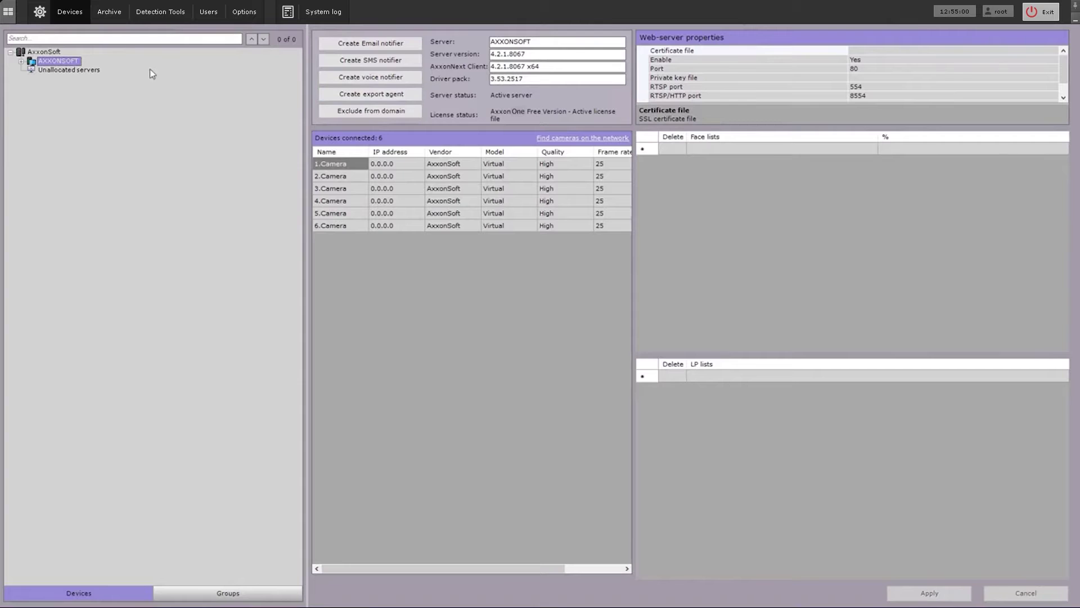
click(45, 52)
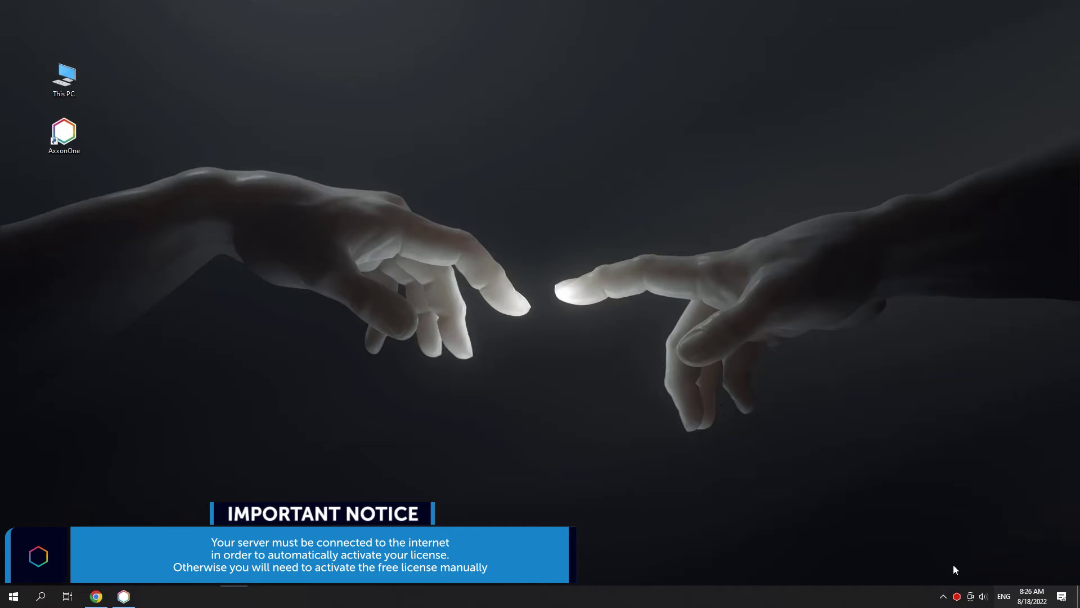
- Generate an activation request in the Activation utility and drag Activationrequest.txt onto the desktop
right_click(957, 596)
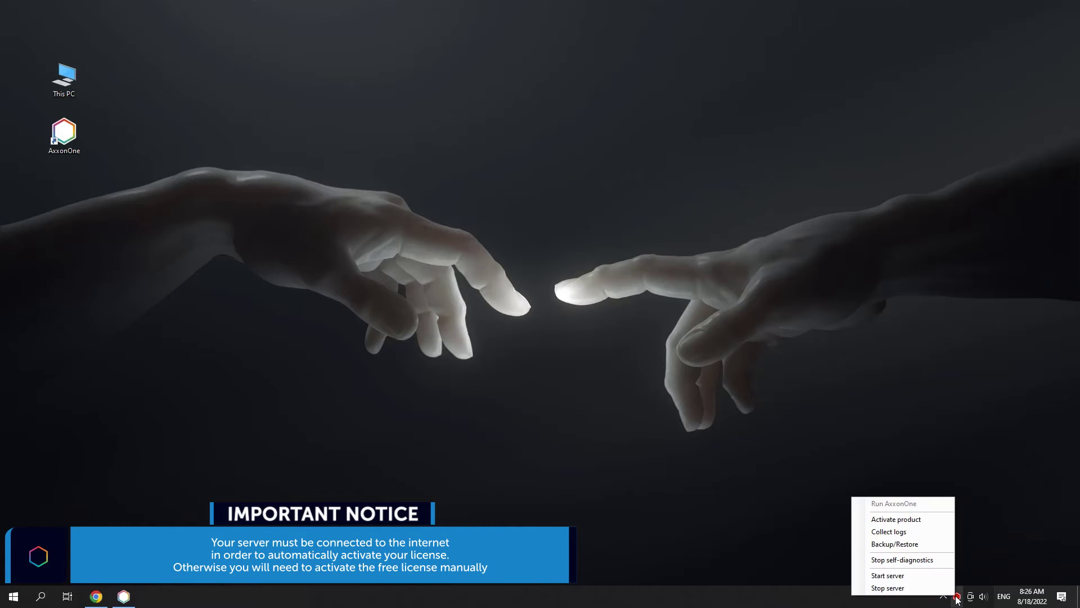
click(918, 519)
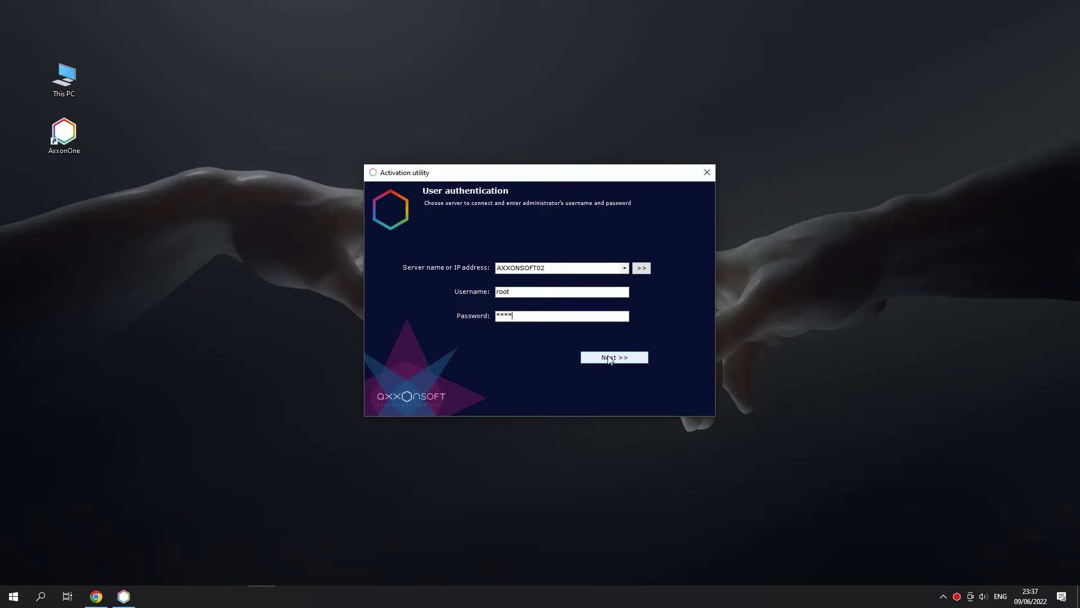
click(613, 360)
click(610, 364)
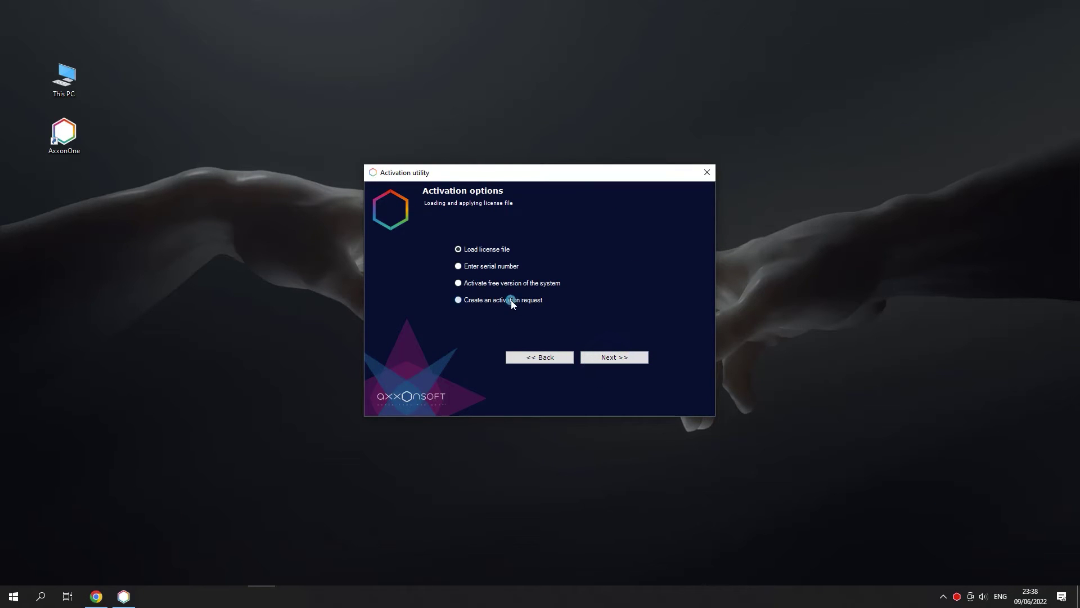
click(511, 299)
click(613, 358)
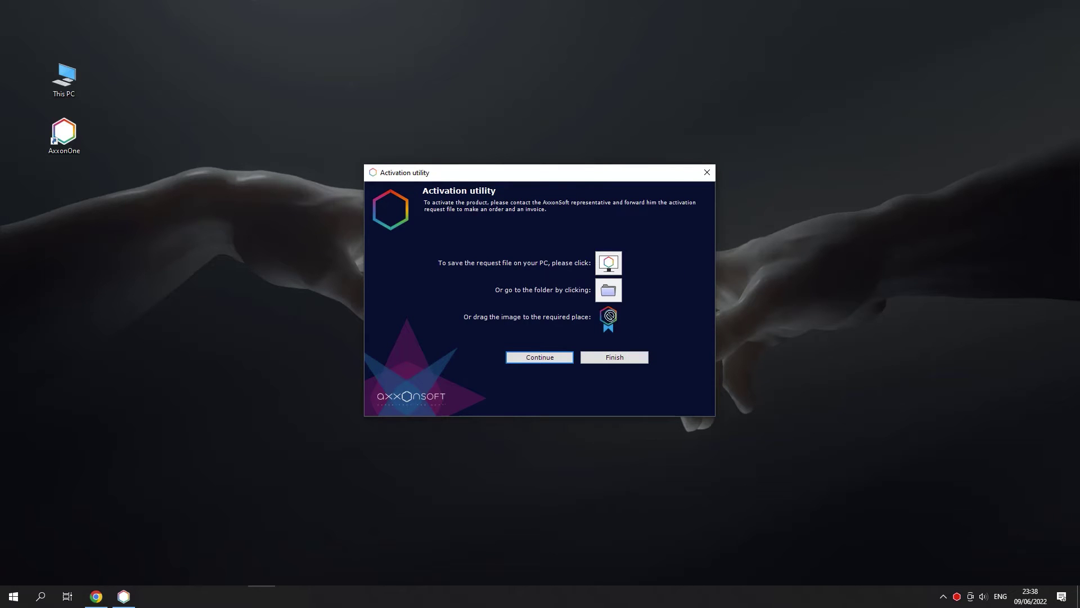
drag(610, 316, 258, 154)
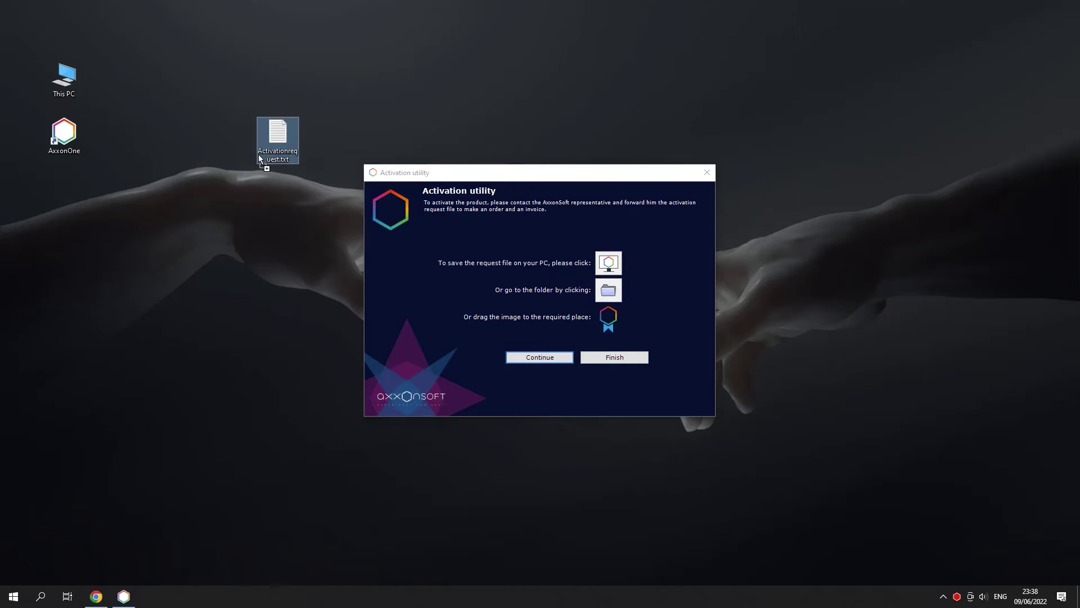
click(589, 357)
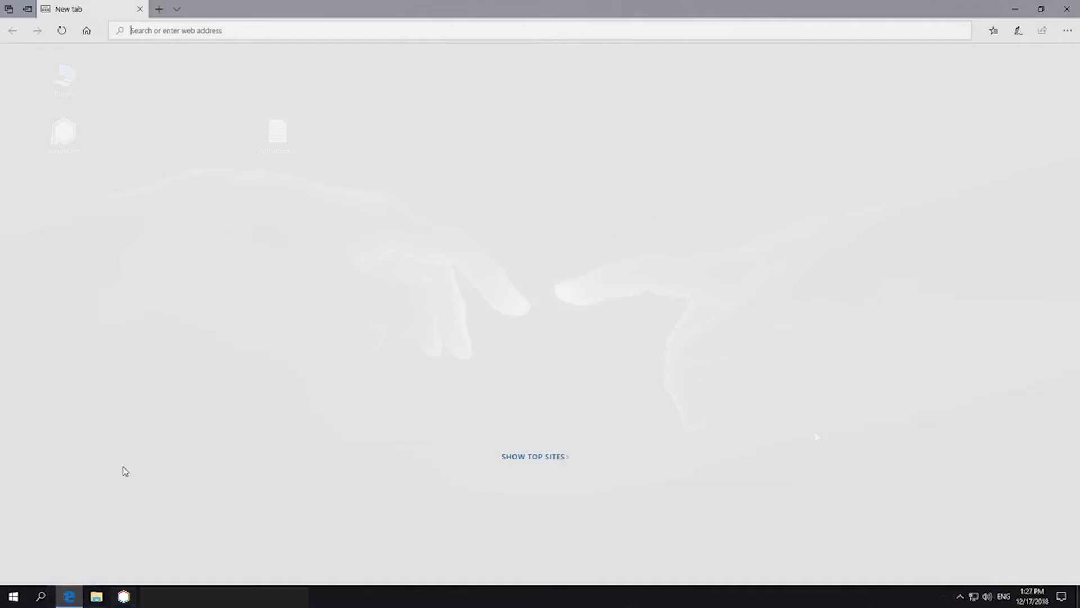
- On sale.axxonsoft.com's free activation page, attach Activationrequest.txt and generate a license key
text(sale)
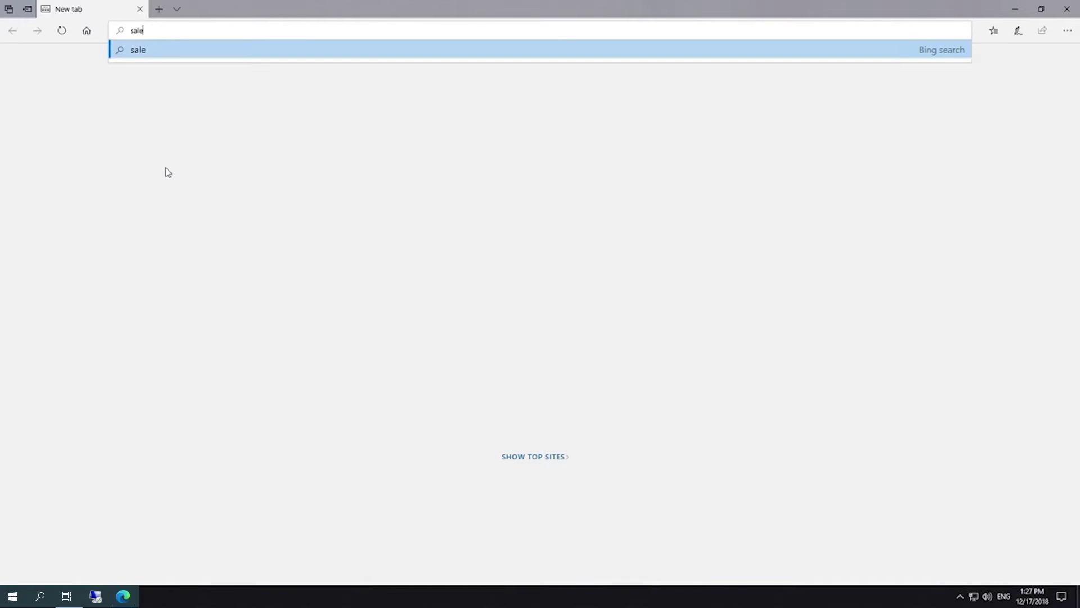
text(.axxonsoft.com)
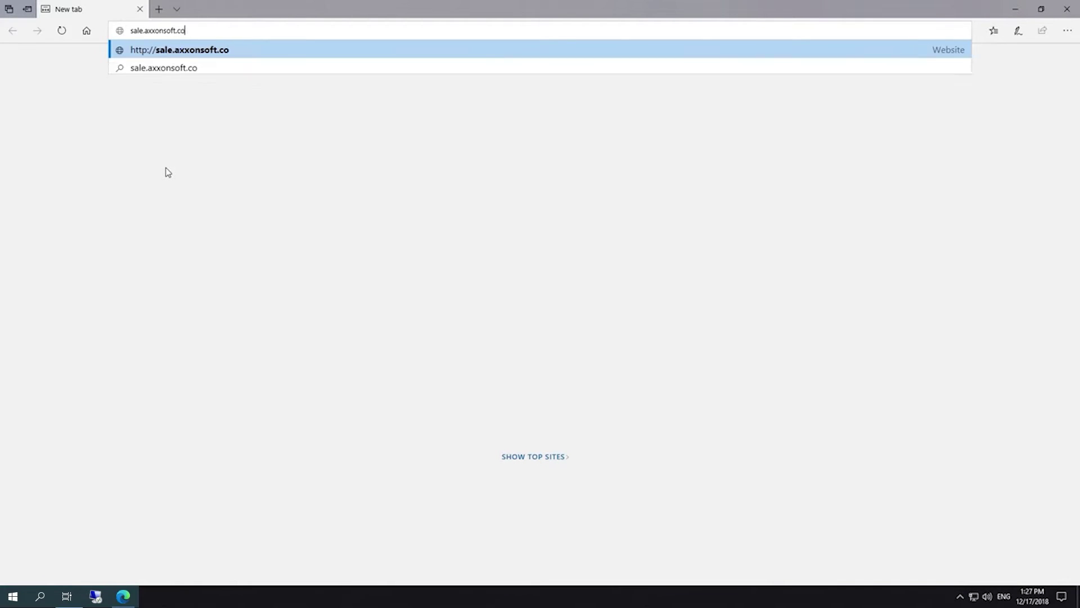
key(Return)
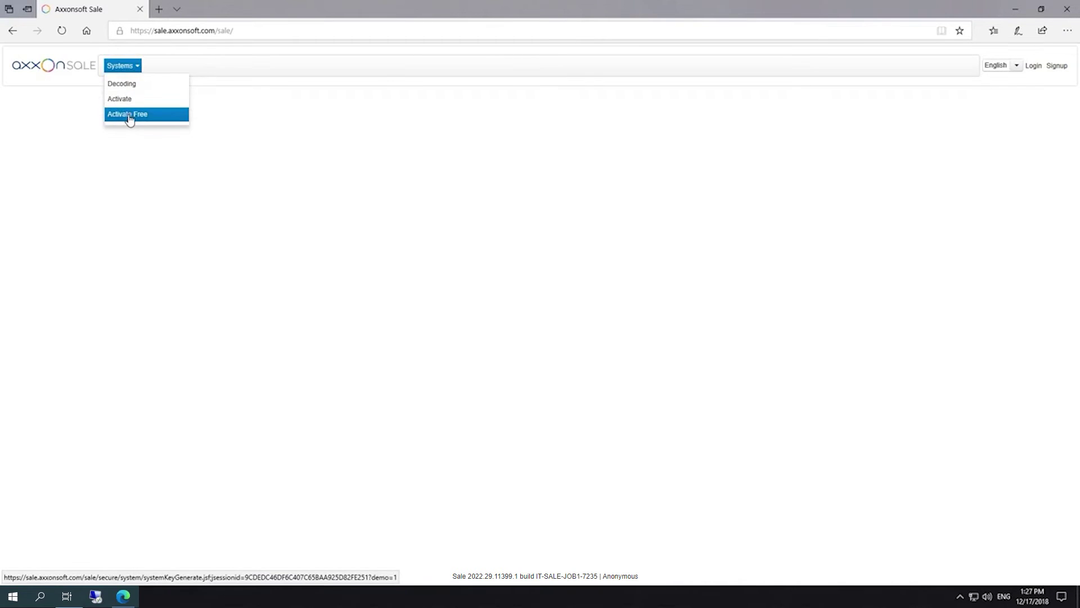
click(130, 116)
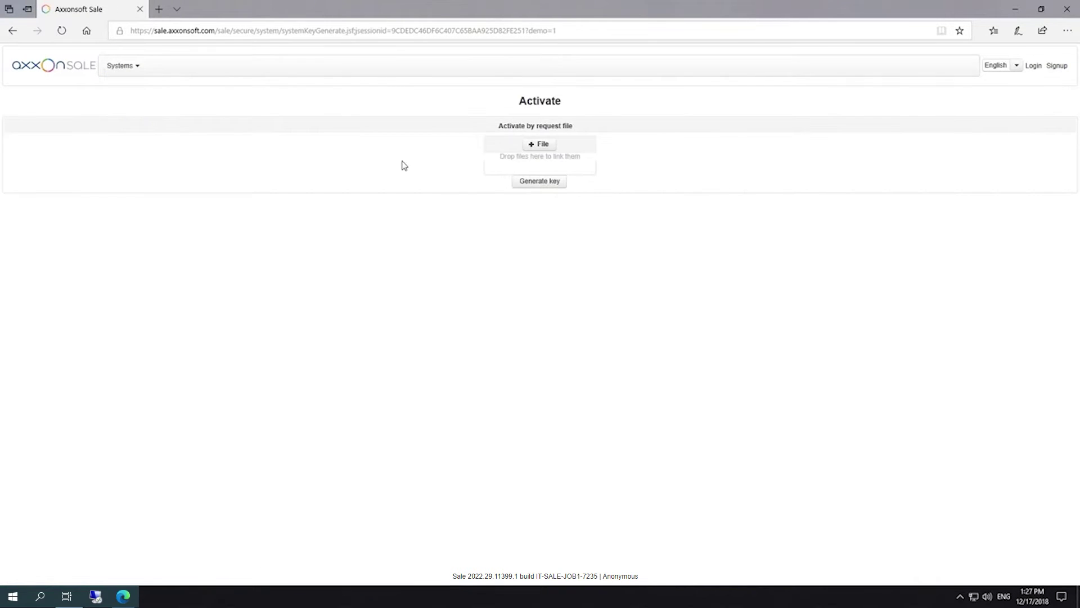
click(540, 148)
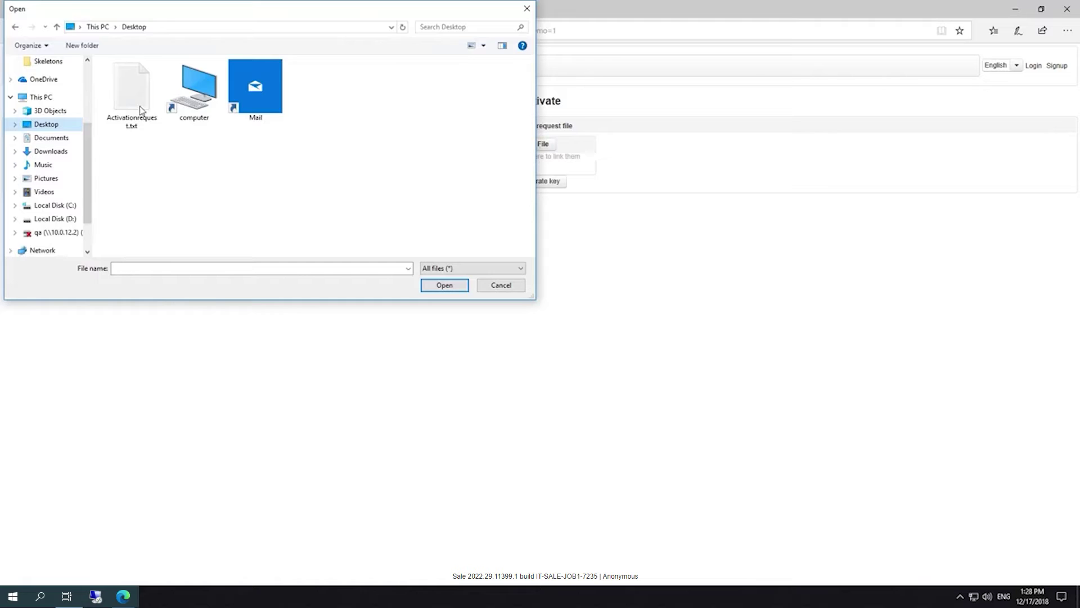
click(134, 100)
click(134, 100)
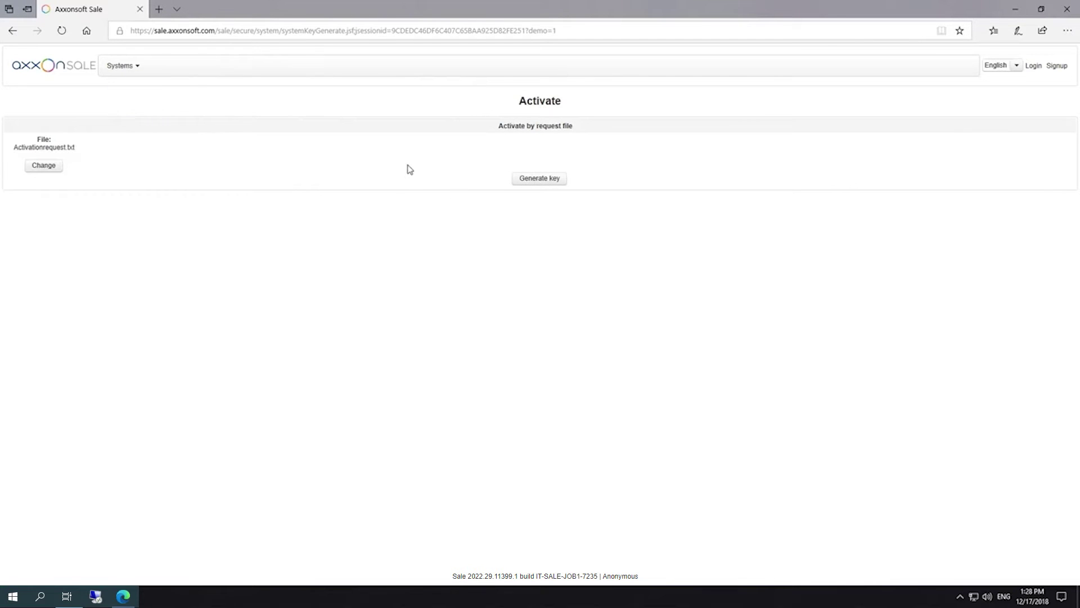
click(516, 181)
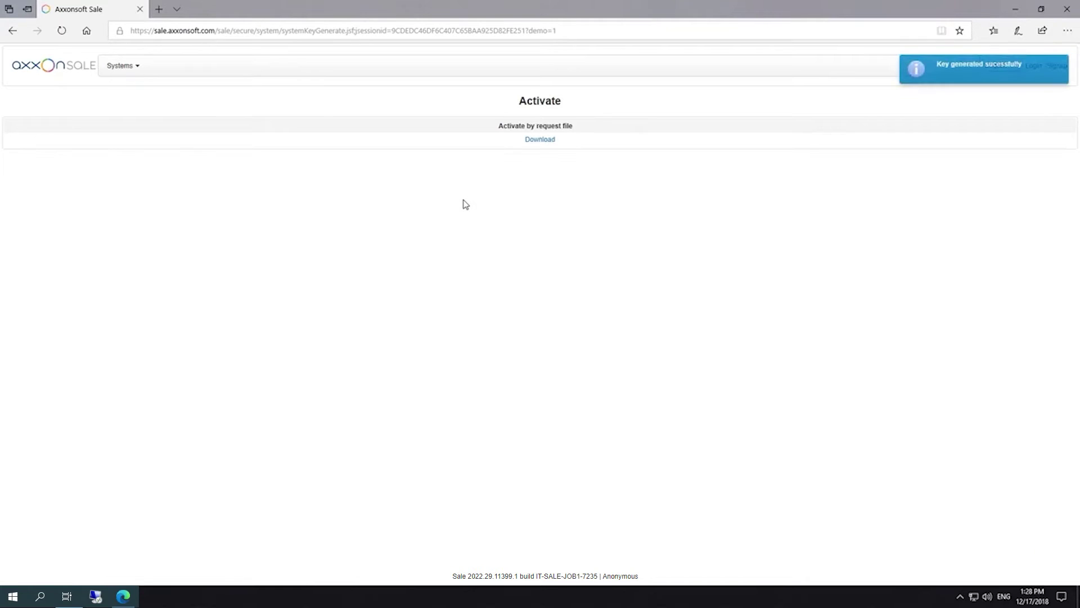
- Download the generated license.key, saving it to the Desktop via Save as
click(540, 141)
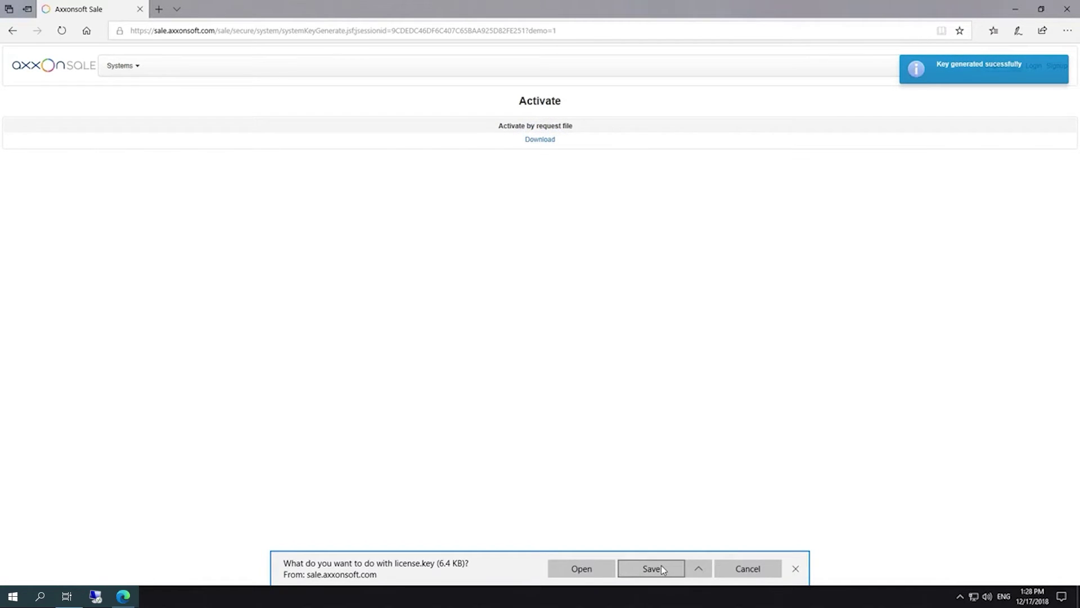
click(699, 569)
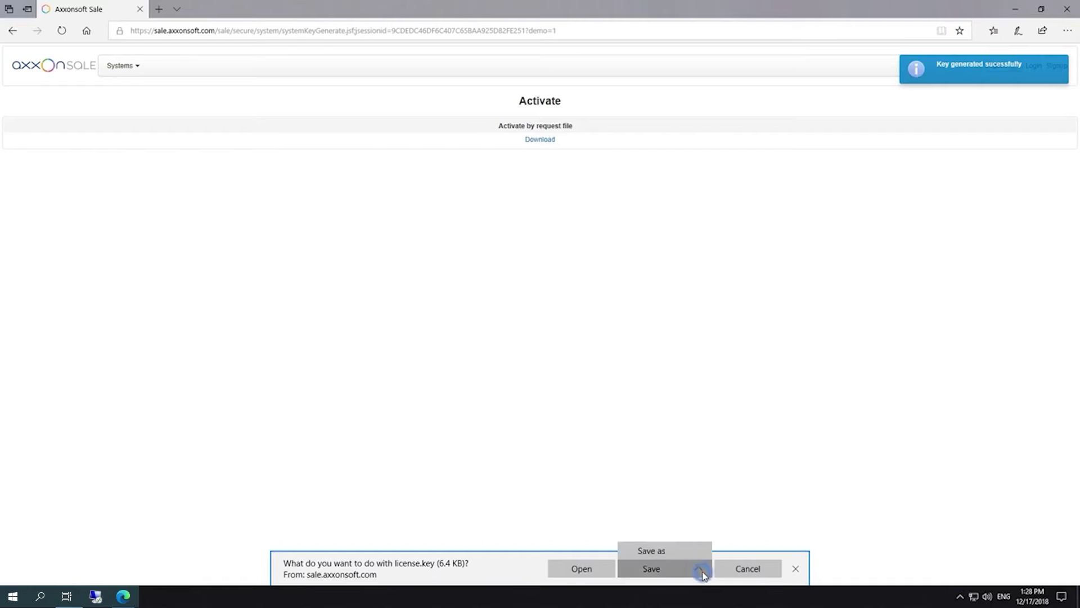
click(668, 552)
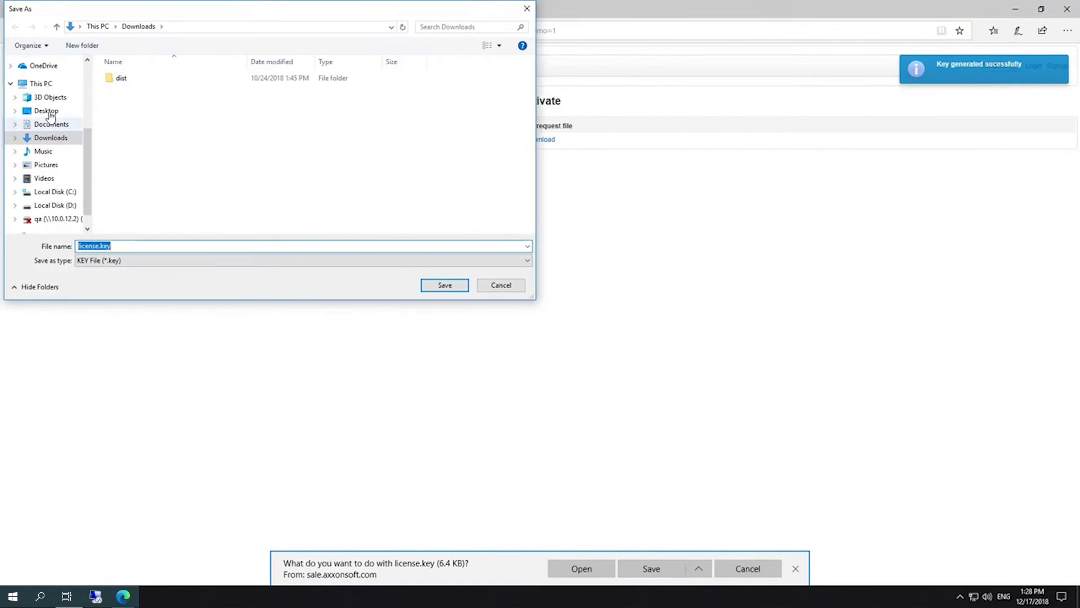
click(48, 111)
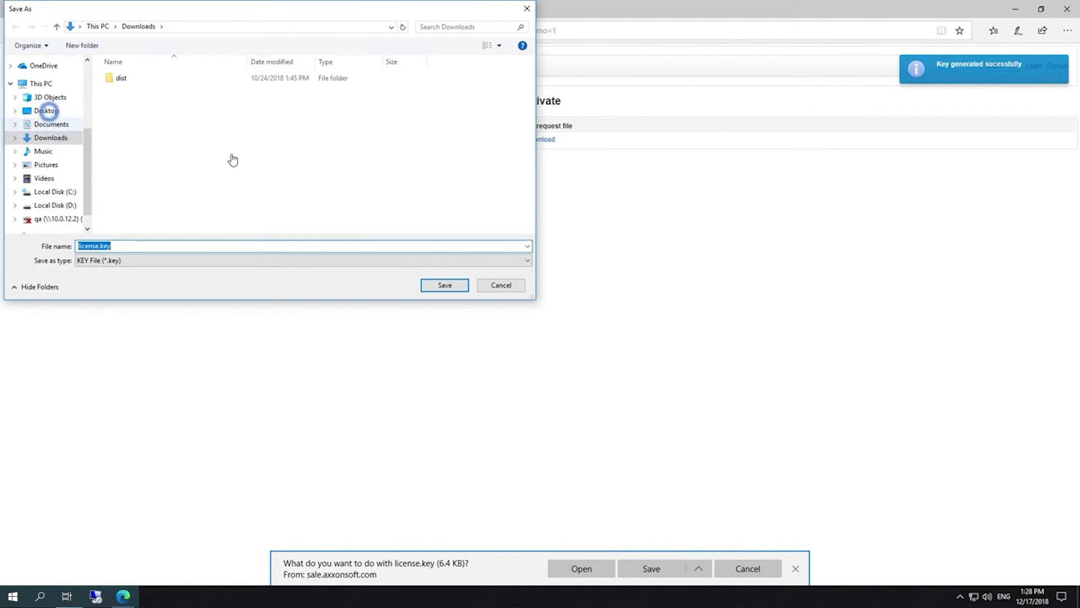
click(443, 286)
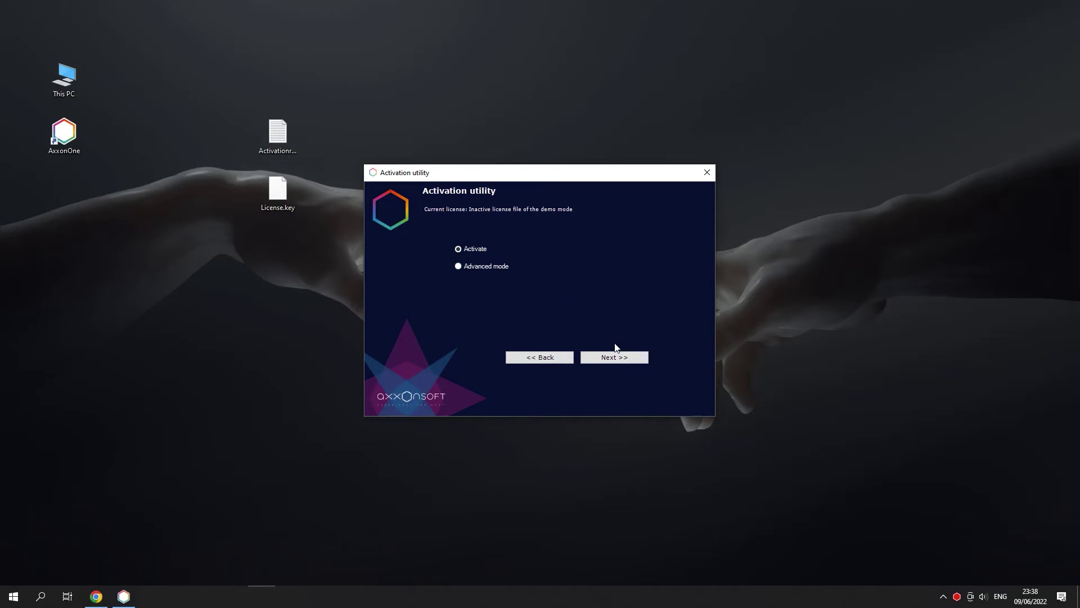
- Load License.key from the Desktop to activate the system offline, then launch Axxon One
click(616, 354)
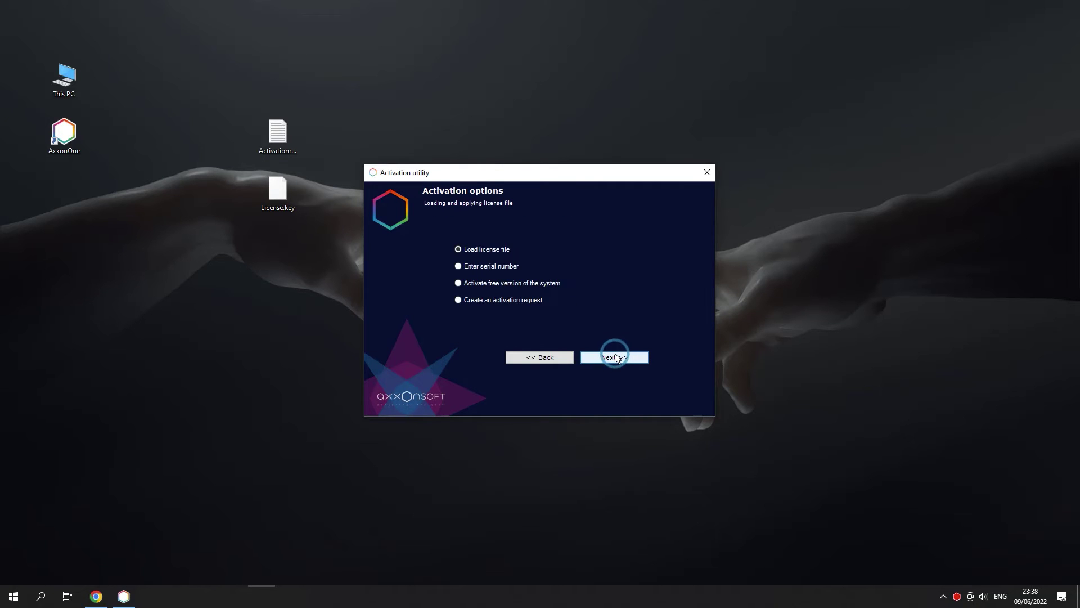
click(617, 356)
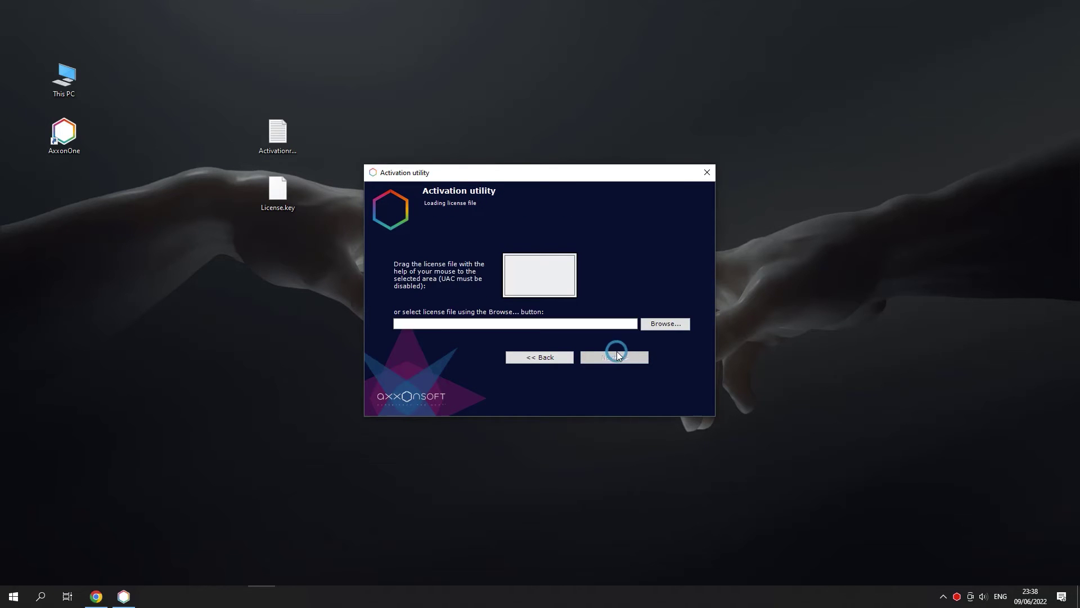
click(645, 325)
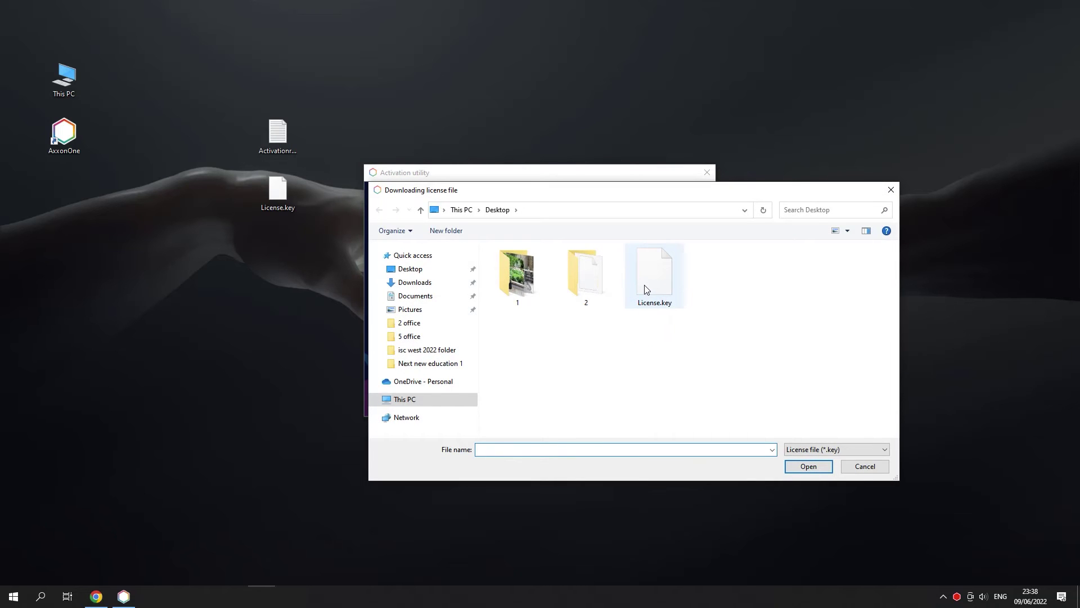
double_click(646, 289)
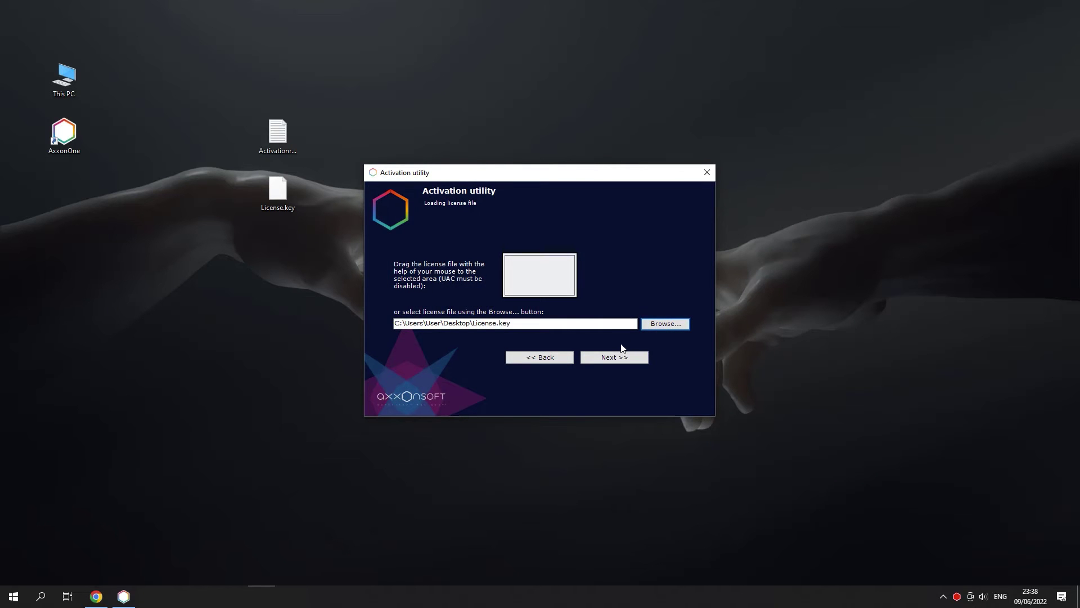
click(615, 358)
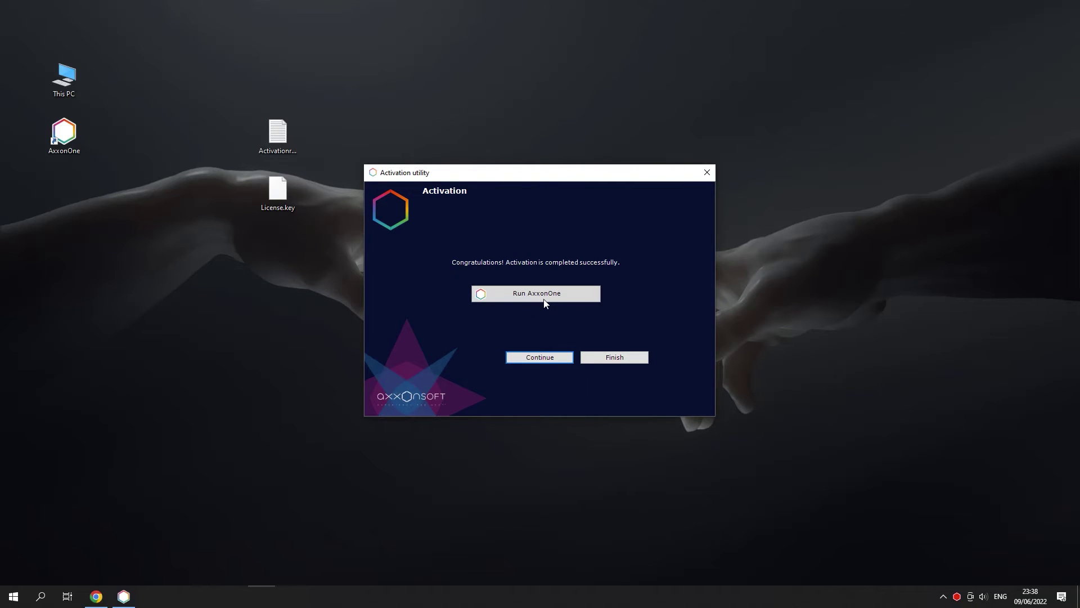
click(538, 295)
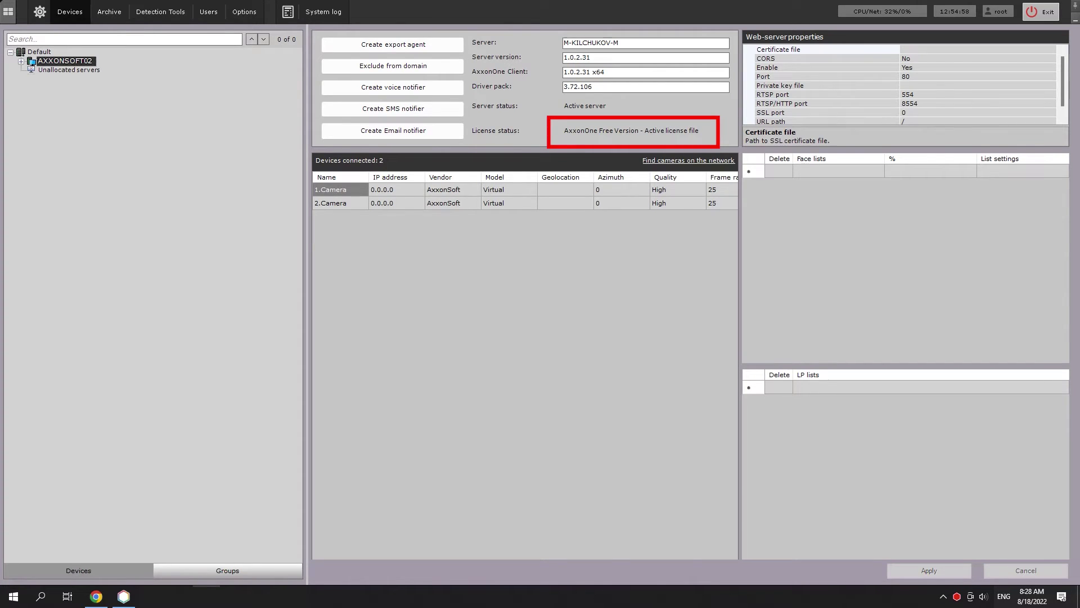
- Select the Default domain to show its license serial number and 2 of 4 devices used
click(39, 51)
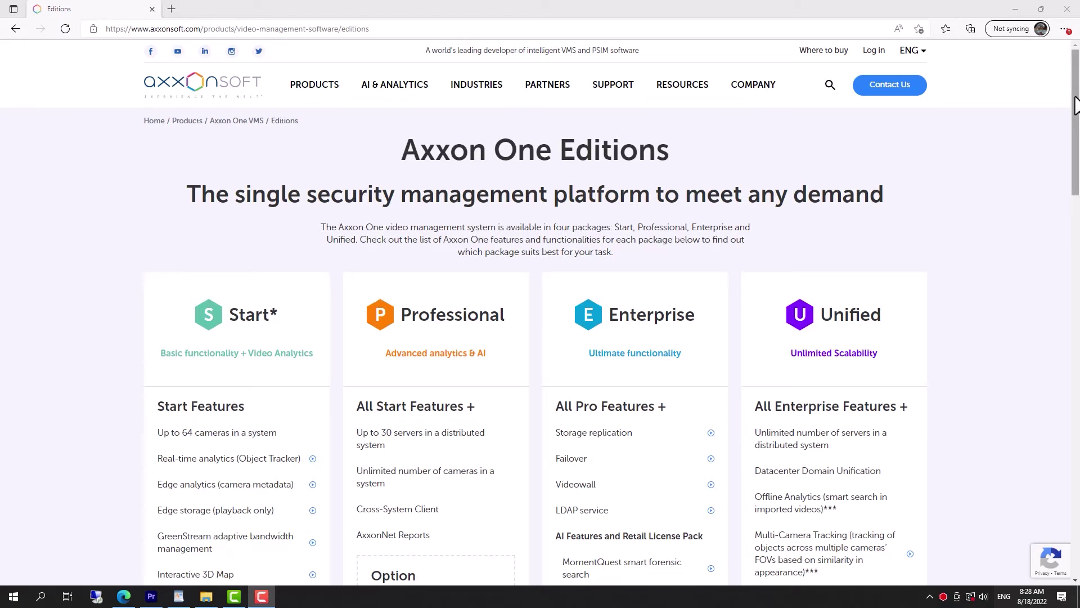
- Scroll the Axxon One Editions page down to the Add-ons section
scroll(1078, 149, down, 3)
drag(1077, 149, 1057, 442)
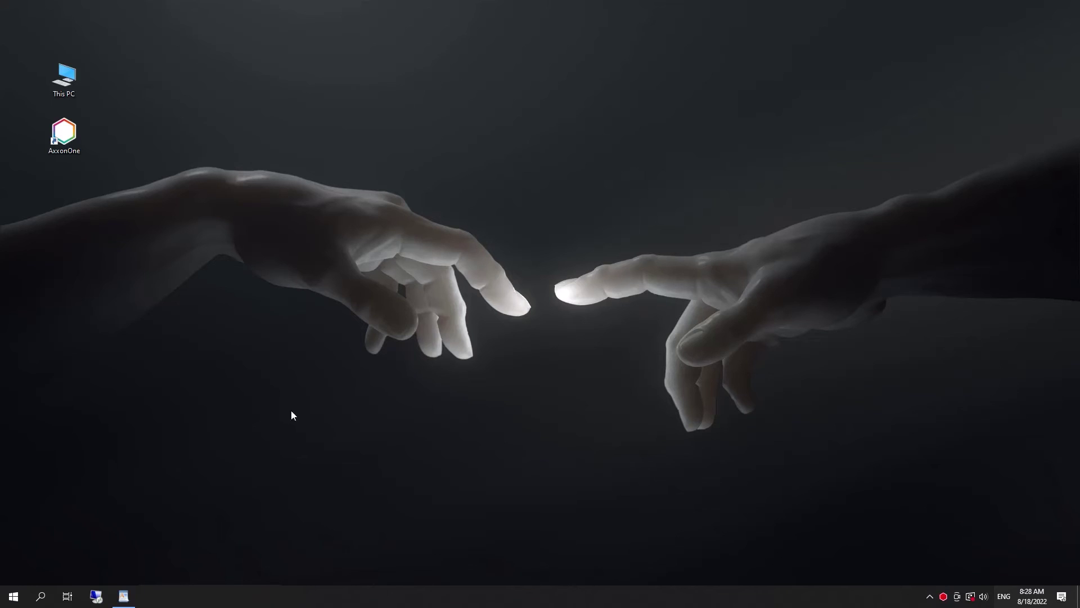
- Launch Product activation from the AxxonOne folder in the Start menu
click(14, 596)
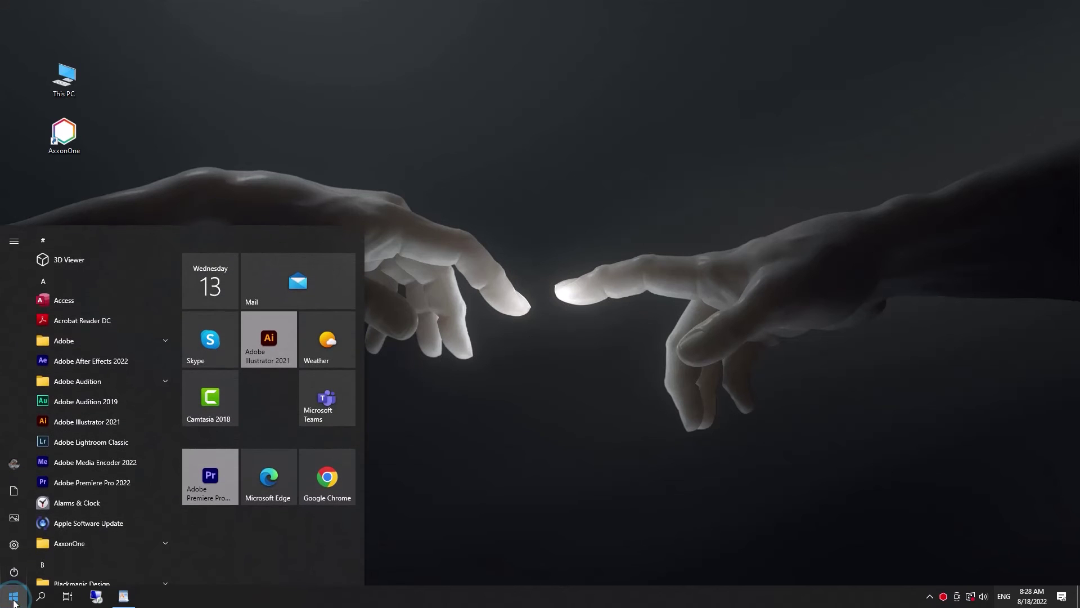
scroll(63, 482, down, 3)
click(71, 435)
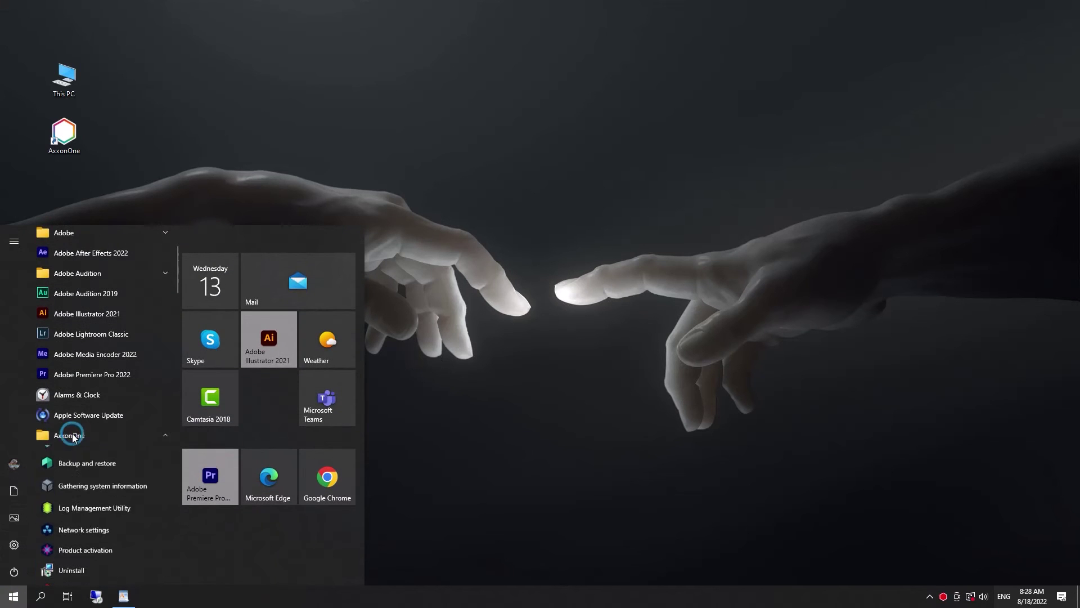
click(85, 557)
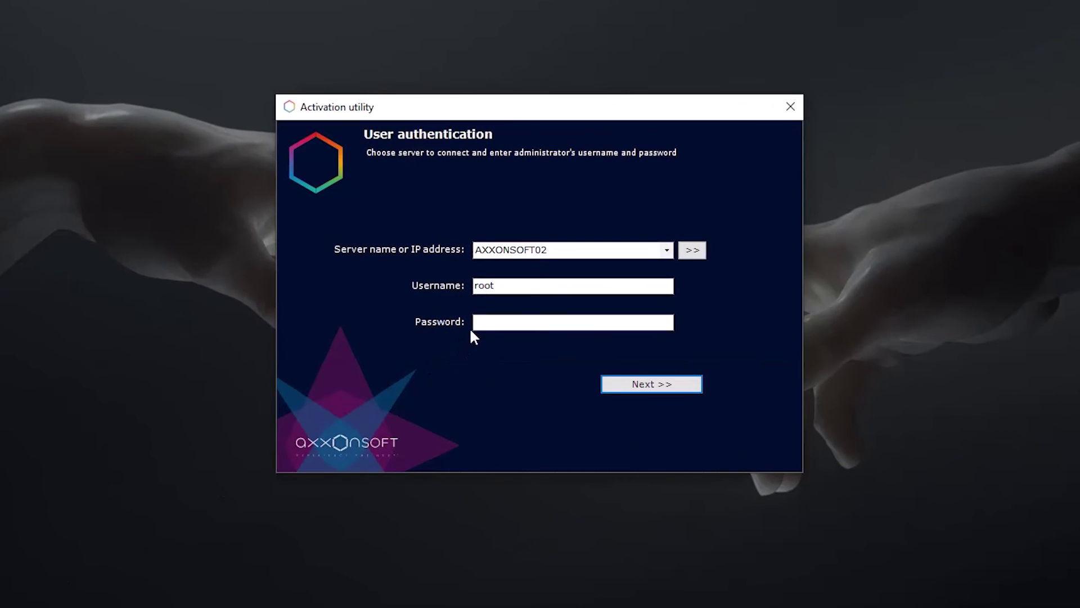
- Sign in to the activation tool with the administrator password and continue to the options
click(481, 324)
text(*)
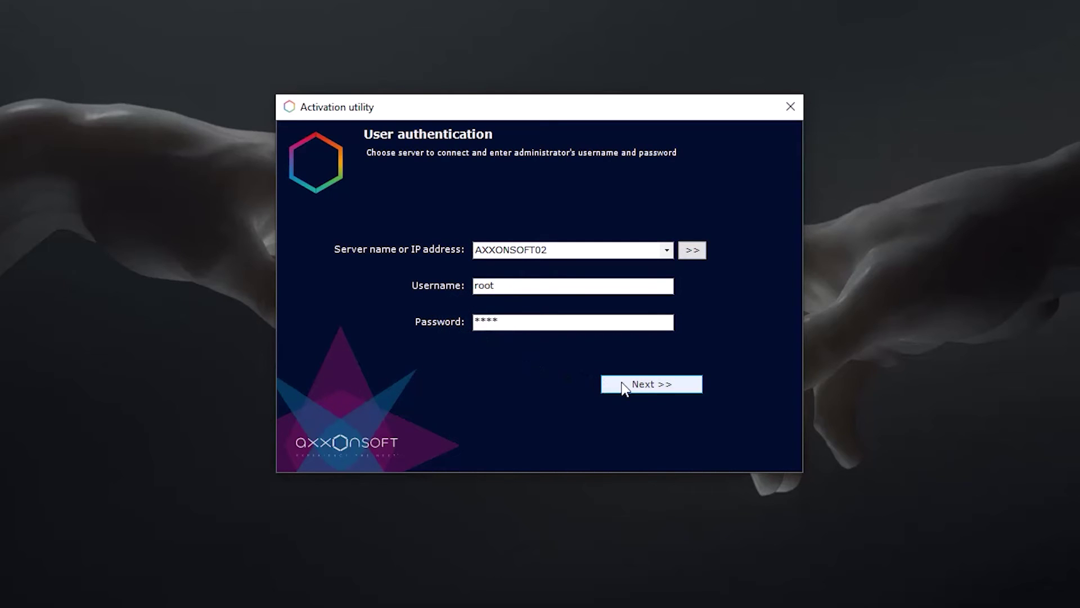
click(621, 383)
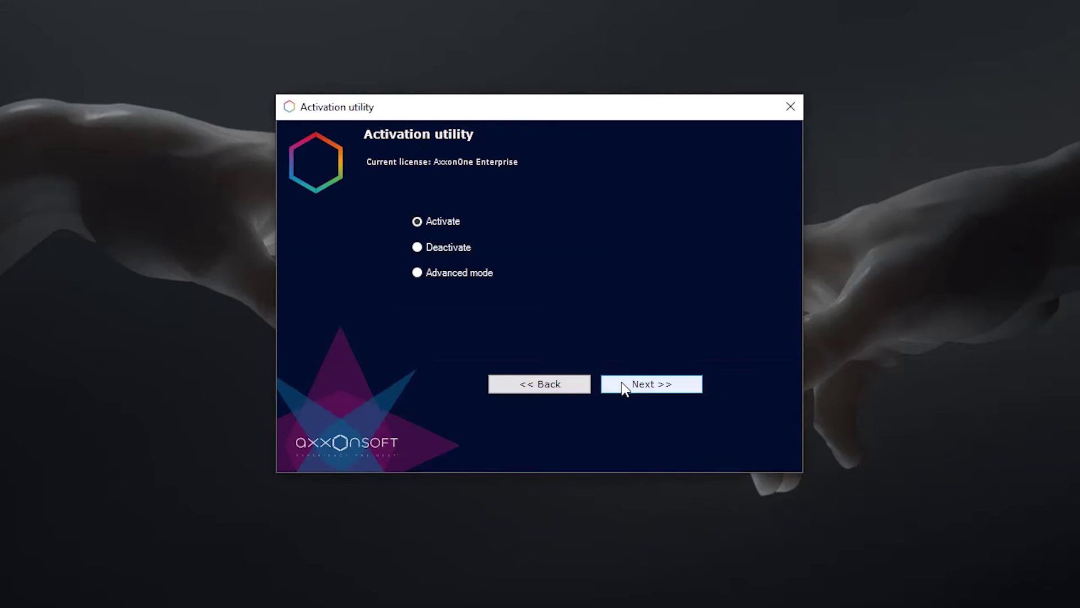
click(660, 387)
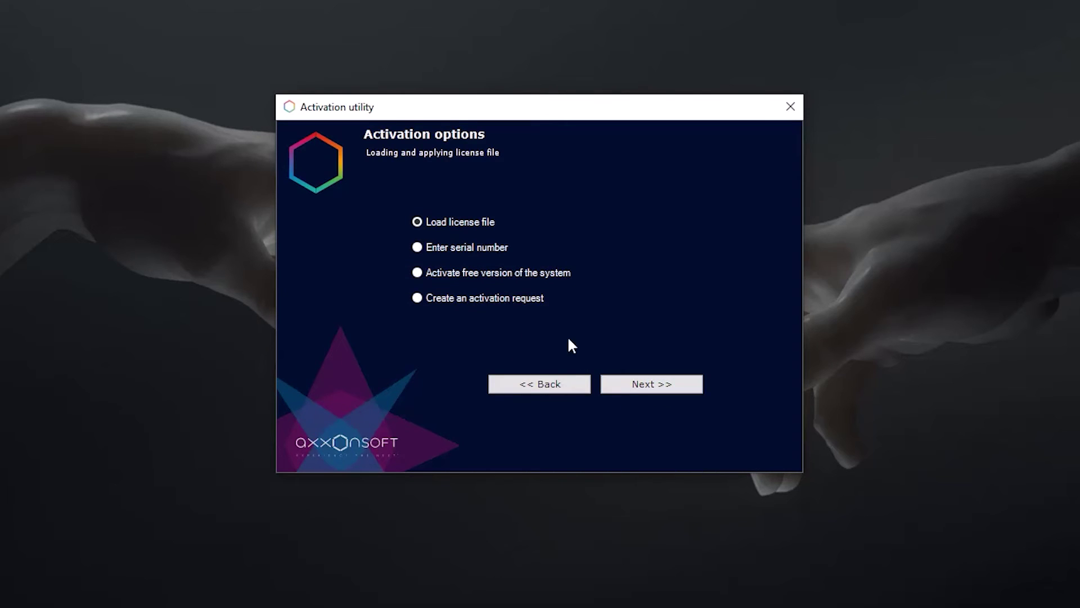
- Create an activation request and save ActivationRequest.txt onto the Desktop
click(484, 299)
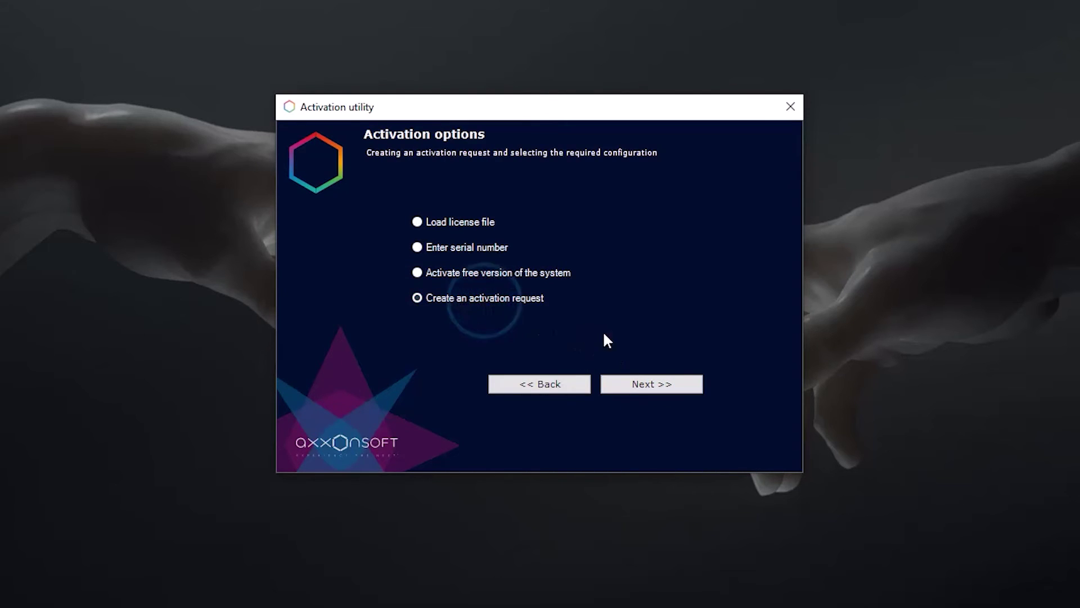
key(Return)
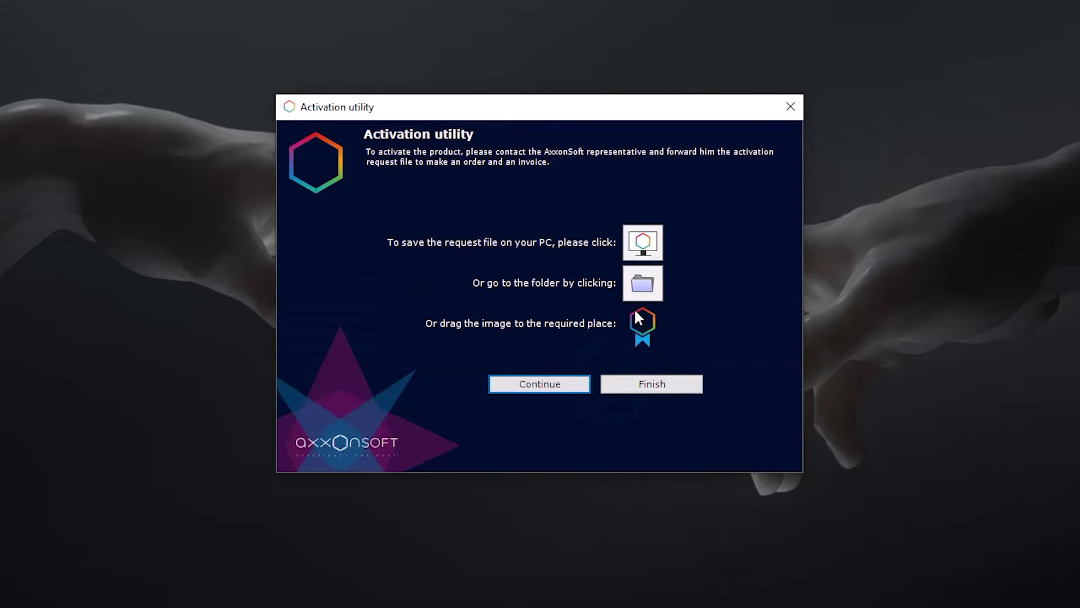
click(643, 242)
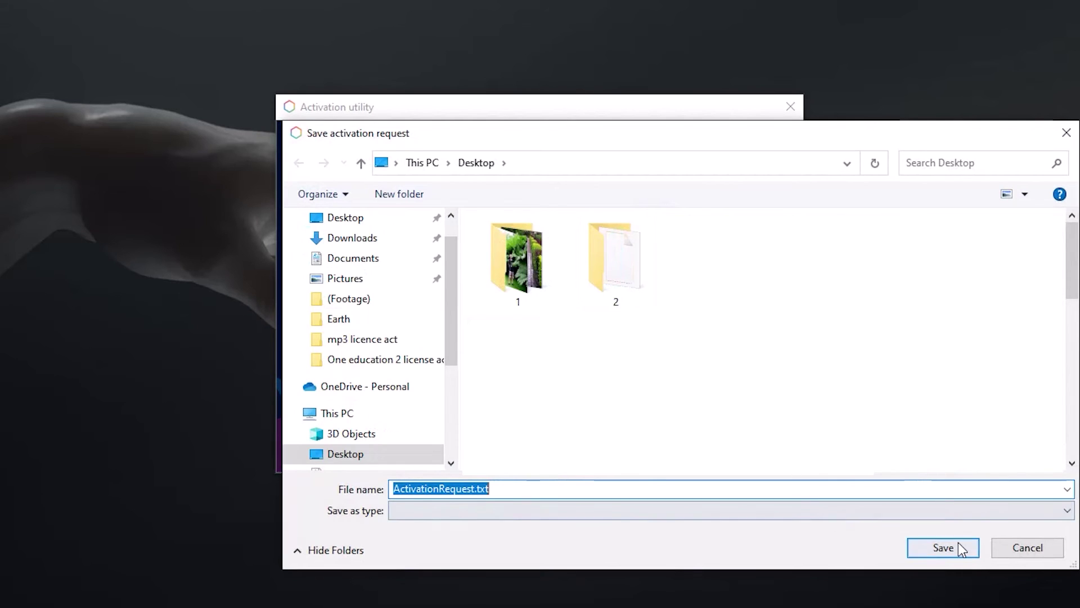
click(944, 548)
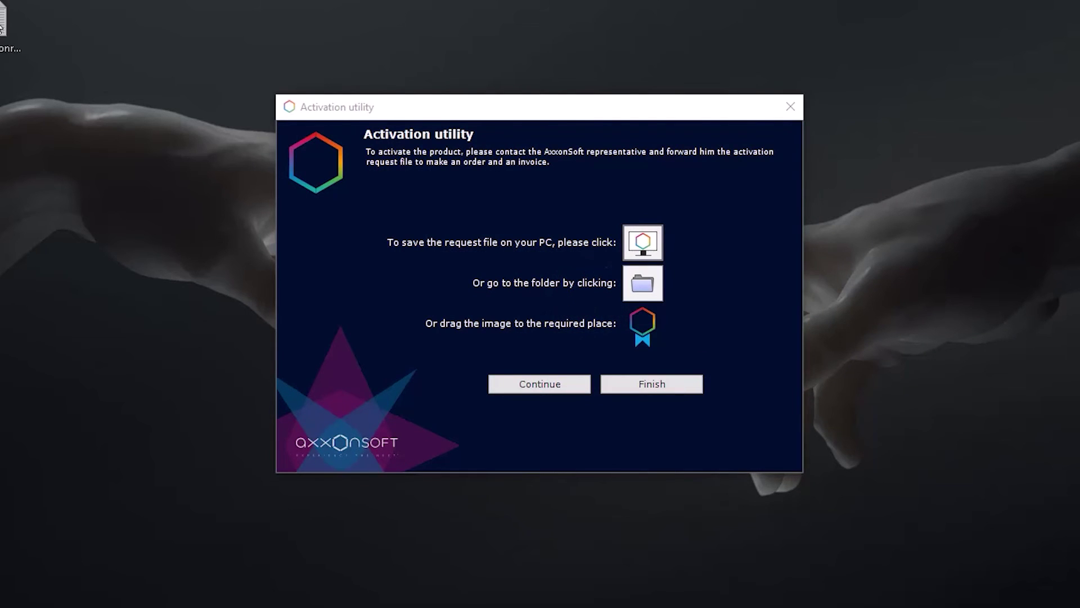
drag(32, 54, 95, 220)
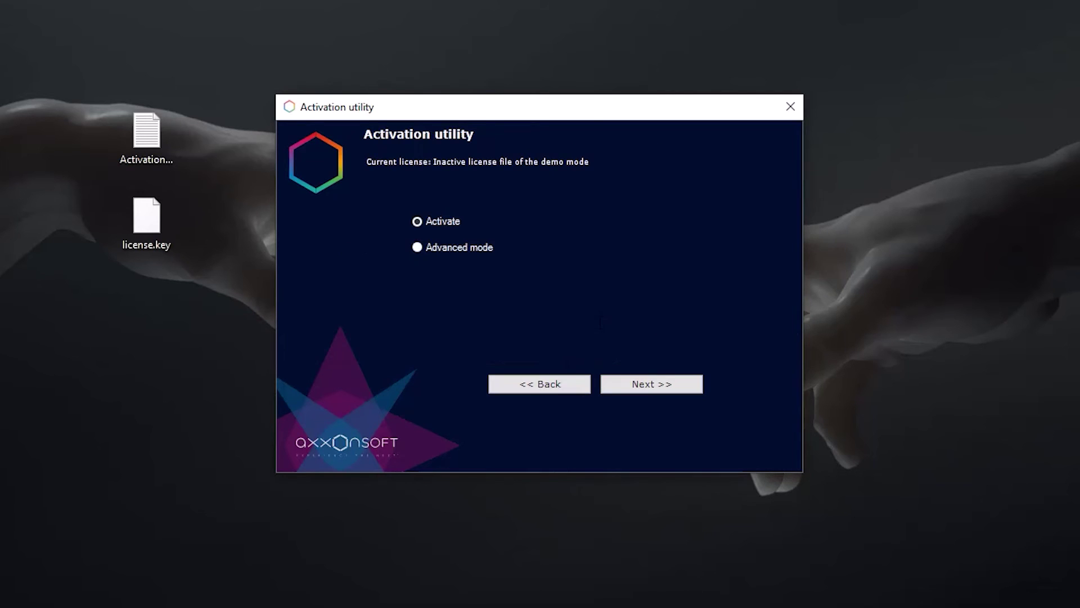
- Load license.key from the Desktop to activate the system, then launch Axxon One
click(677, 384)
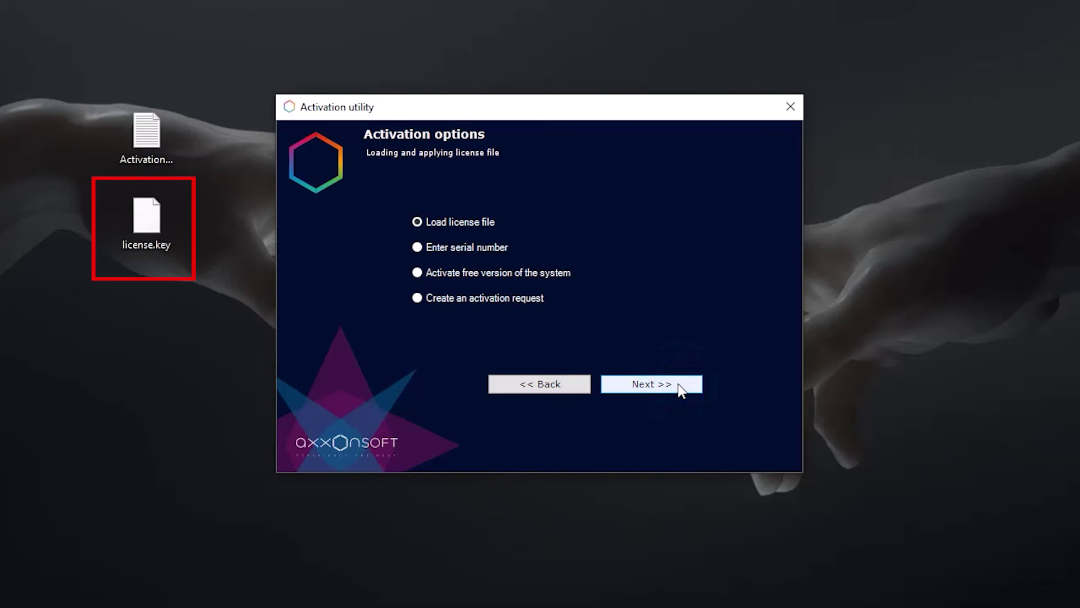
click(679, 385)
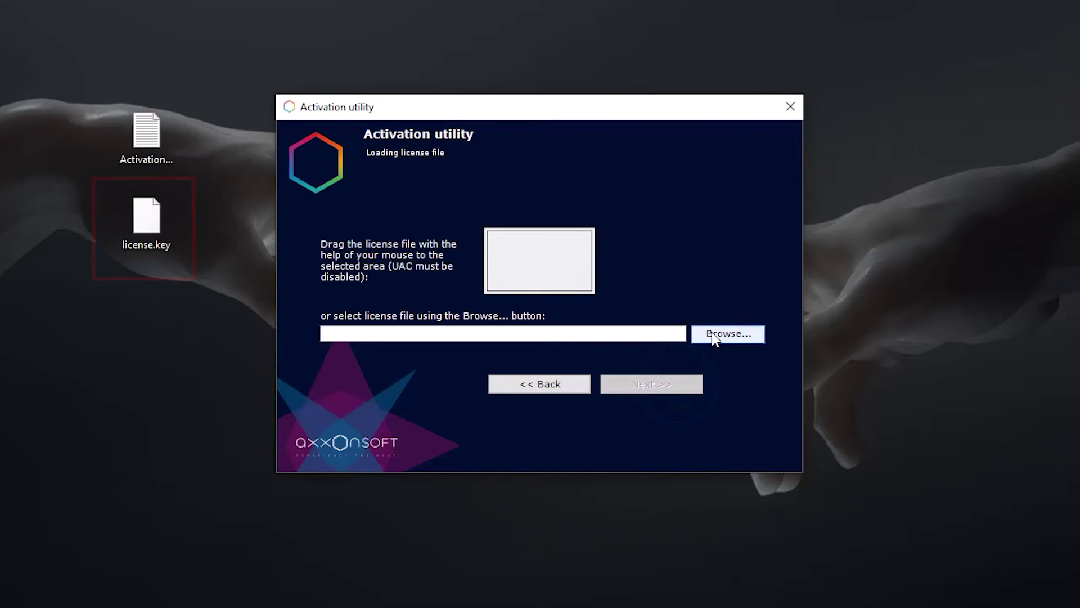
click(713, 336)
click(694, 291)
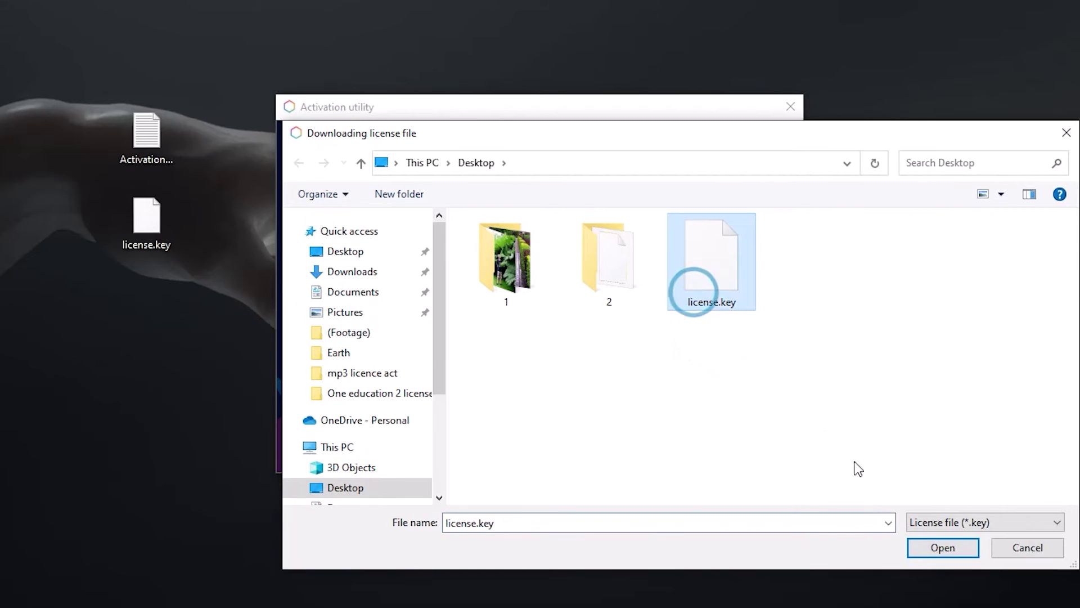
click(945, 548)
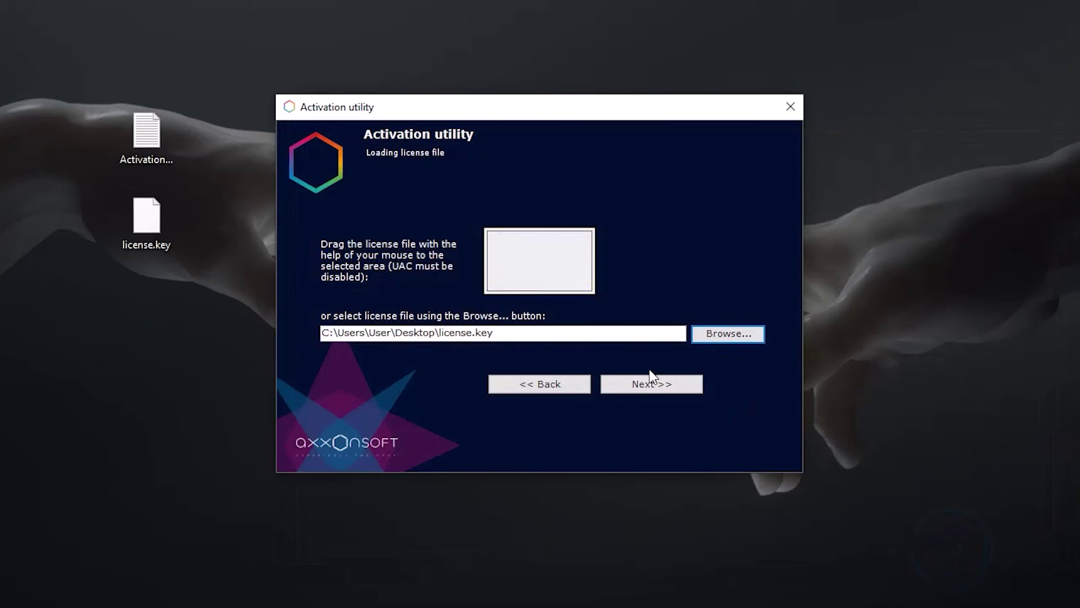
click(658, 383)
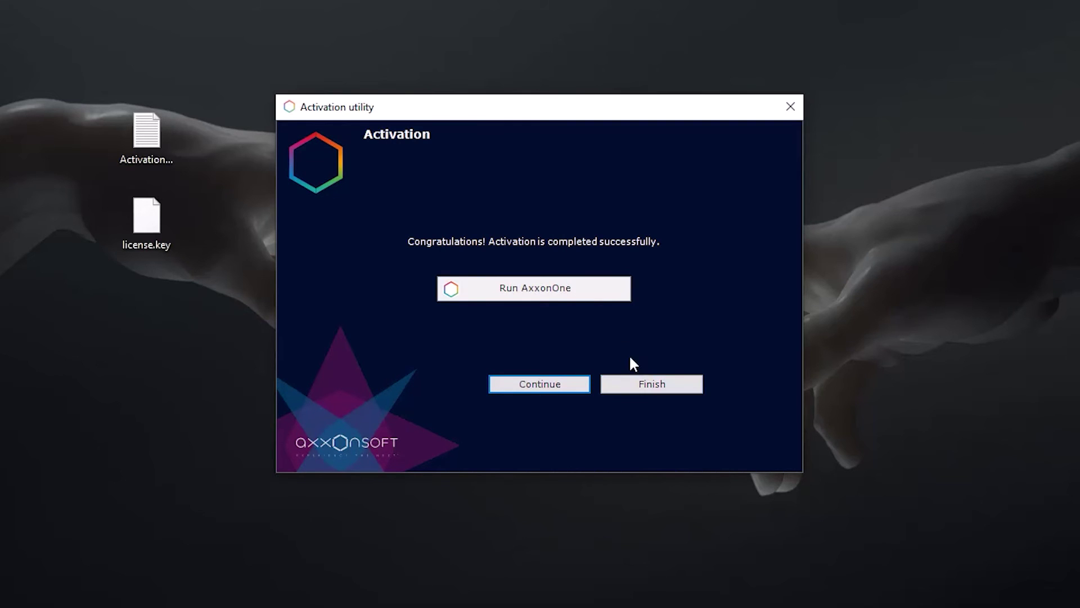
click(591, 295)
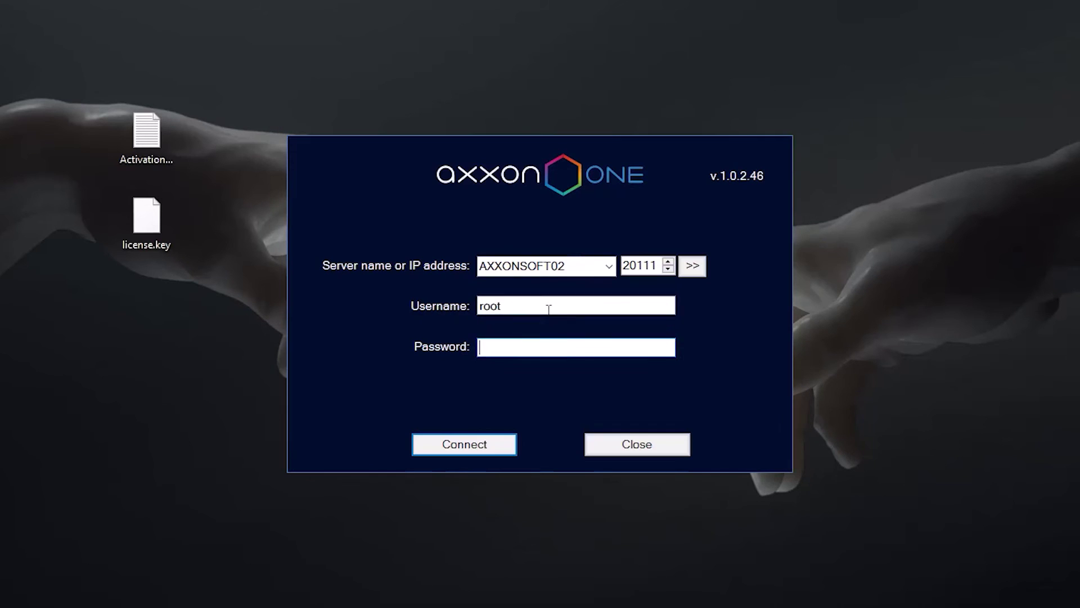
- Sign in to the Axxon One server with the account password
click(495, 345)
text(root)
click(471, 446)
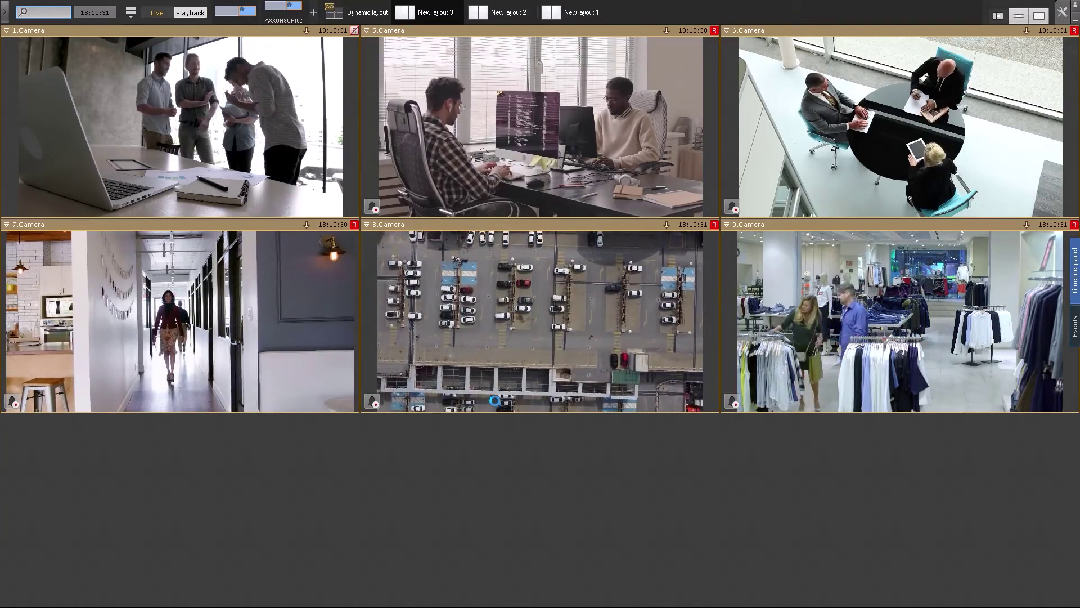
- Open Settings > Devices and select AXXONSOFT02, showing 6 of 20 licensed devices used
mouse_move(1064, 18)
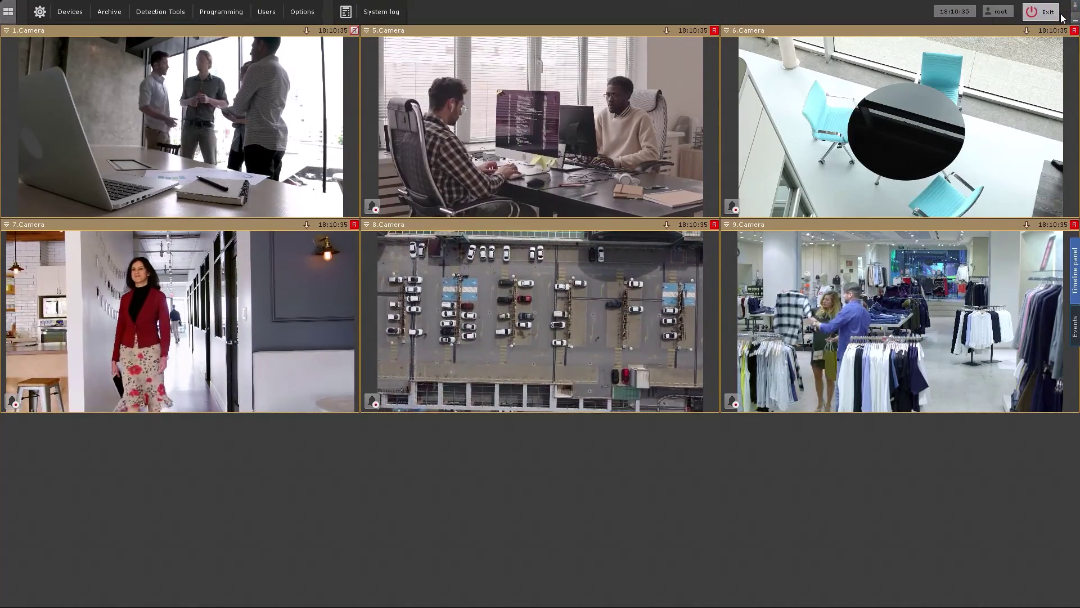
click(70, 11)
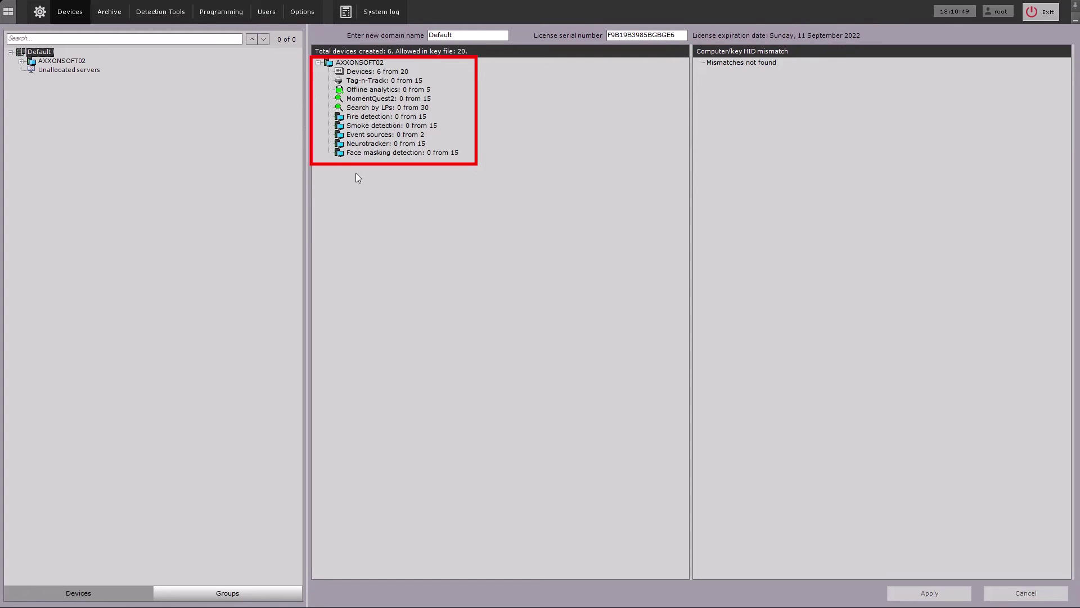
click(58, 62)
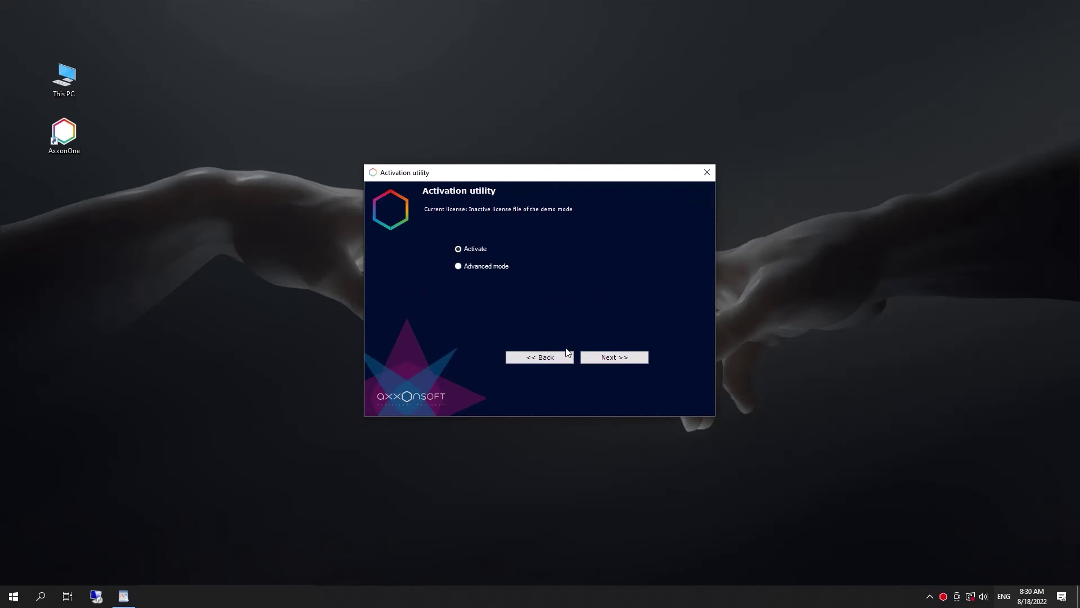
- Choose serial-number activation and paste the serial number into the field
click(607, 357)
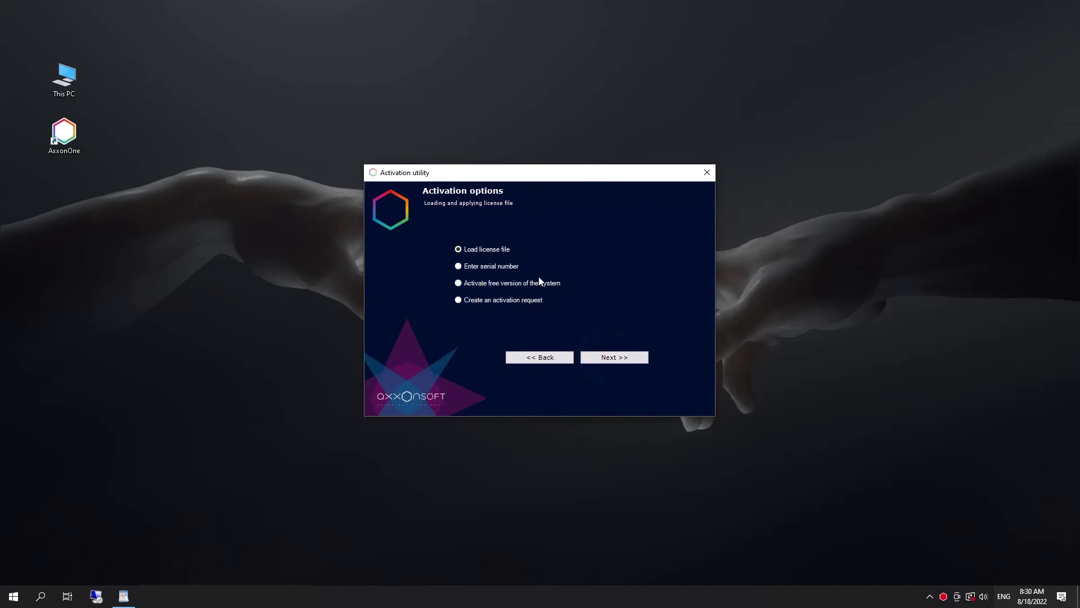
click(501, 266)
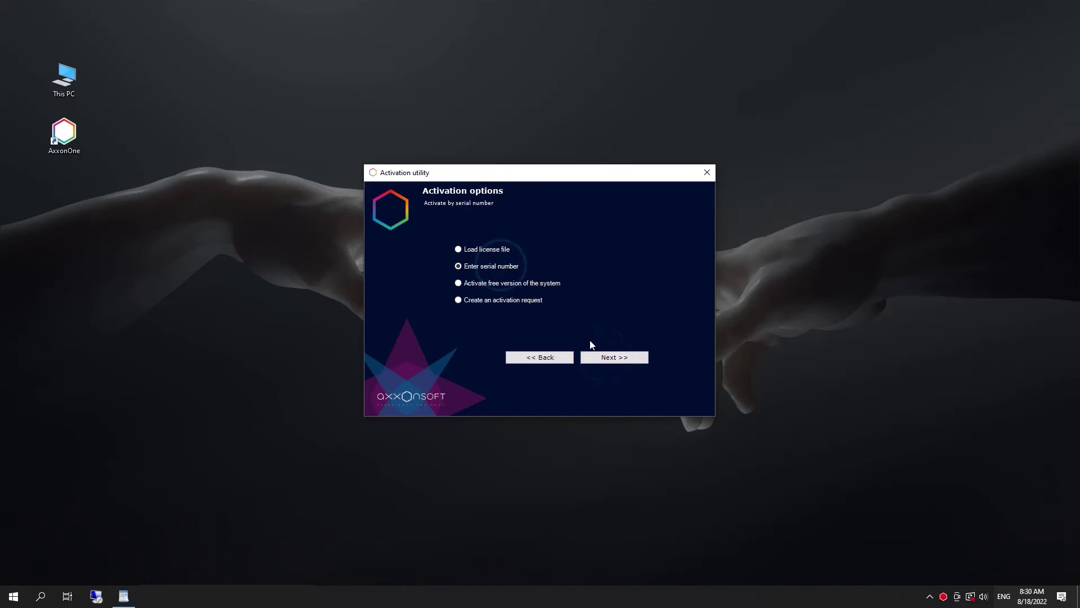
click(598, 356)
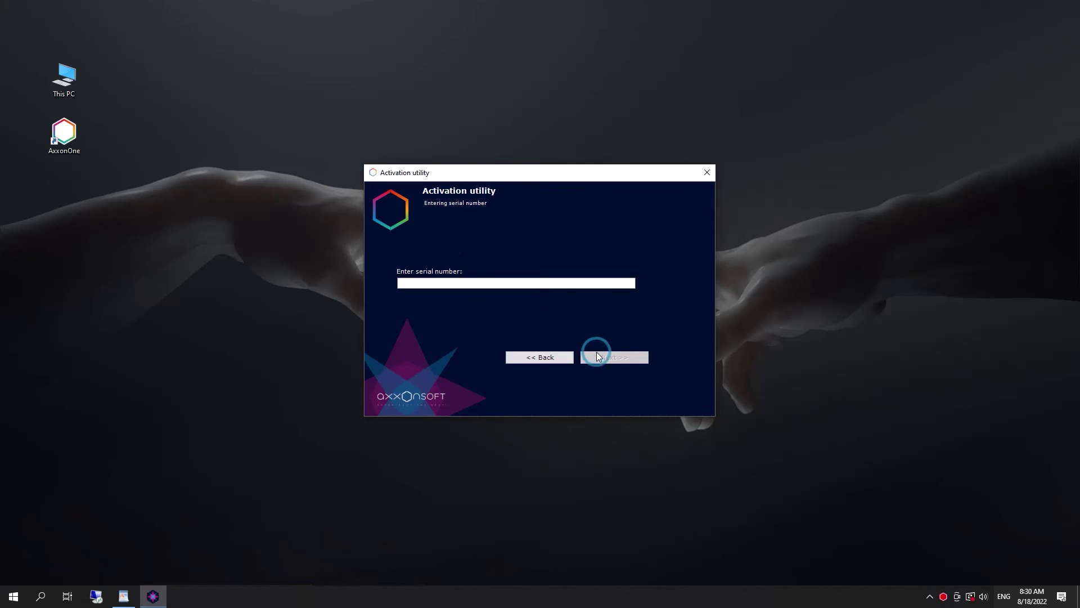
right_click(514, 282)
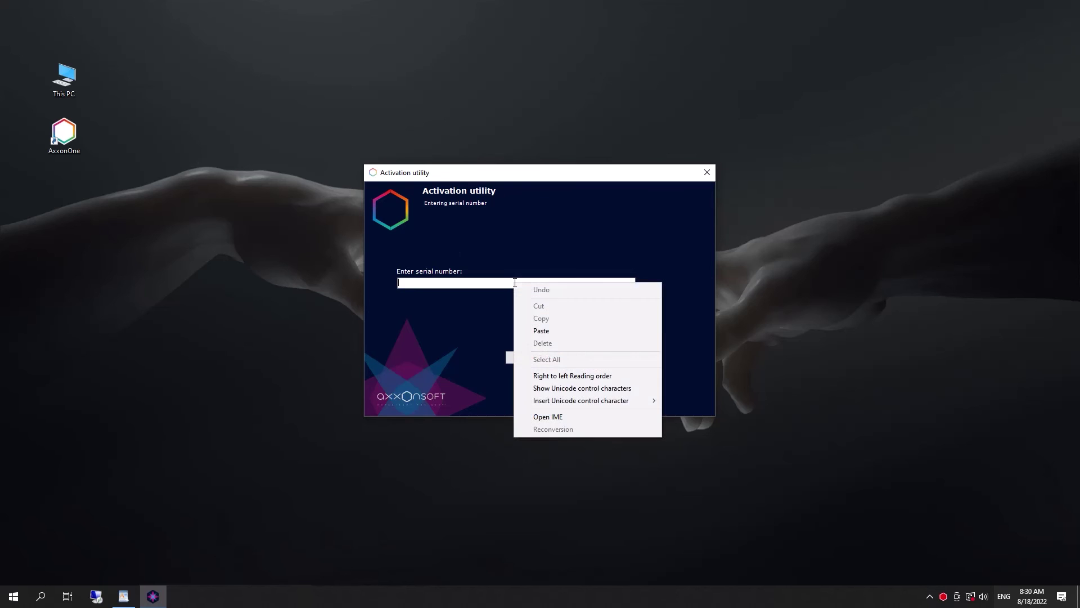
click(539, 331)
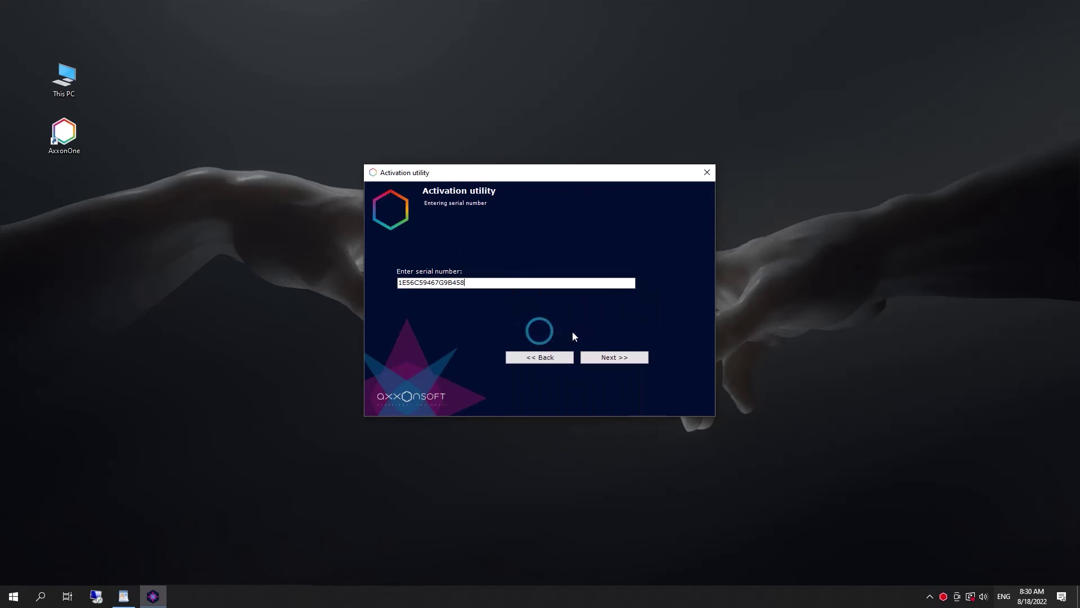
- Save ActivationRequest.txt to the desktop and launch Edge
click(601, 361)
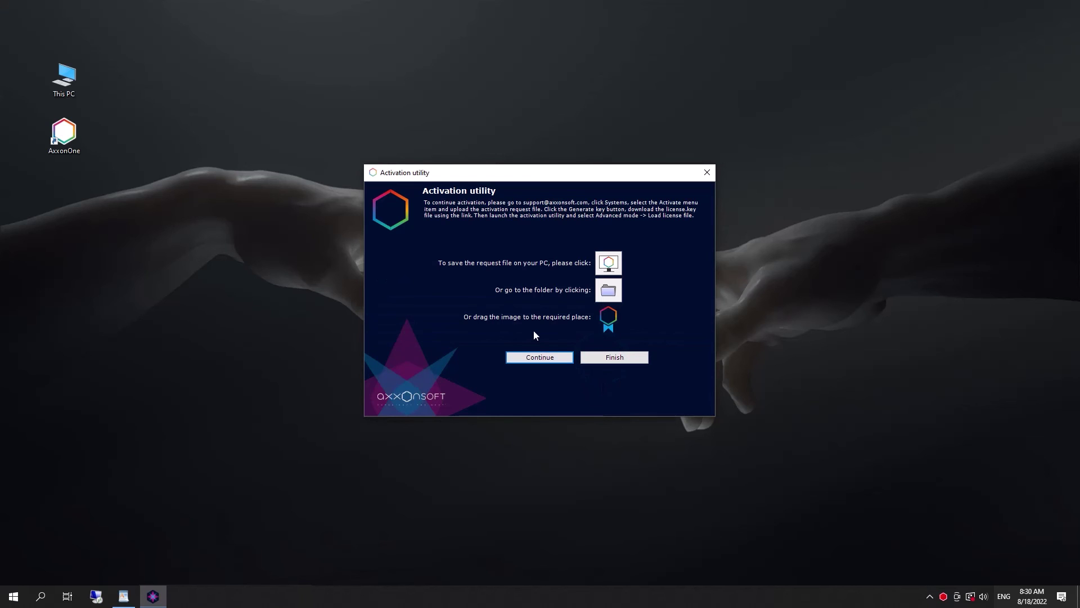
drag(606, 325, 66, 204)
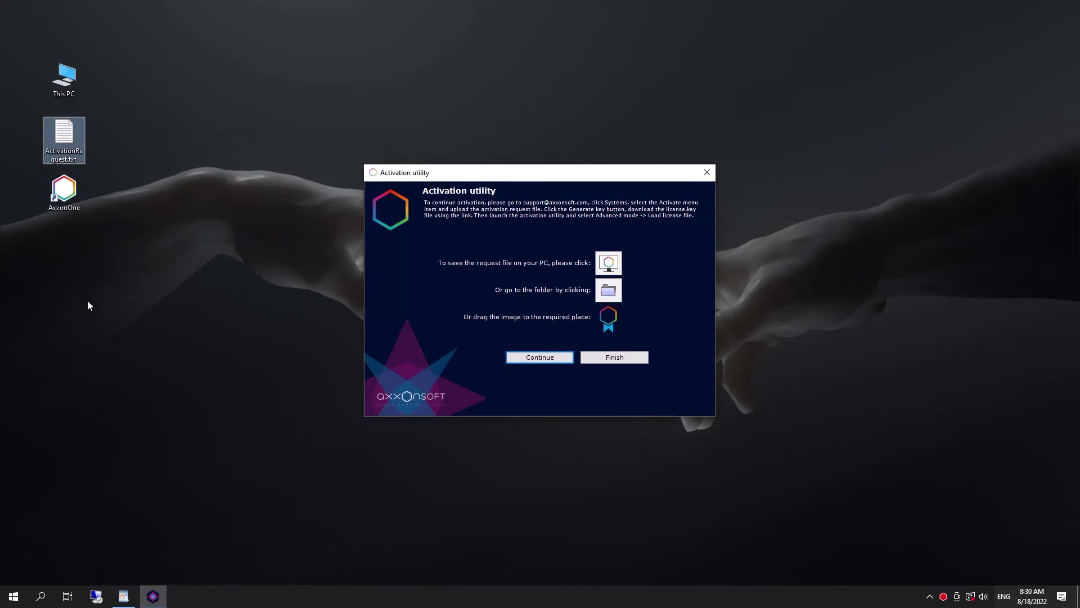
click(124, 596)
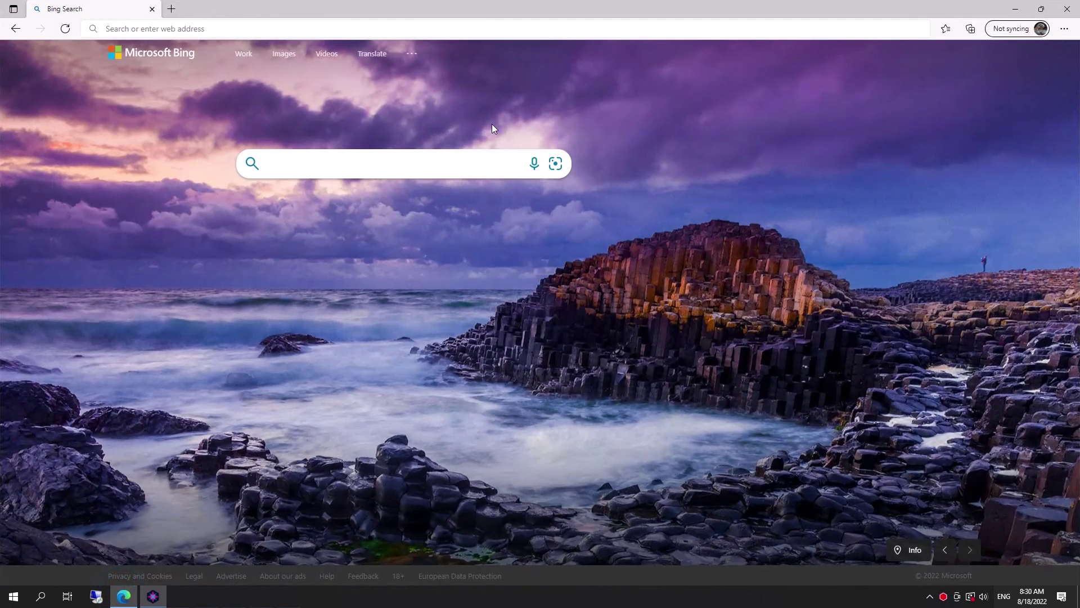
- On sale.axxonsoft.com's Systems > Activate page, upload ActivationRequest.txt
click(303, 29)
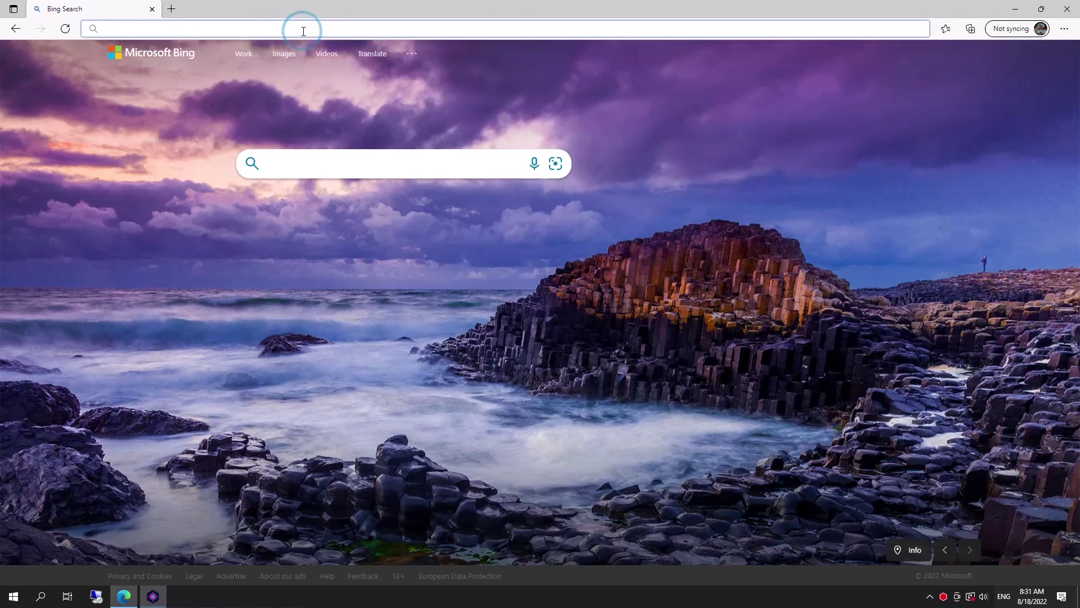
text(sale.axxonsoft.com/sale/)
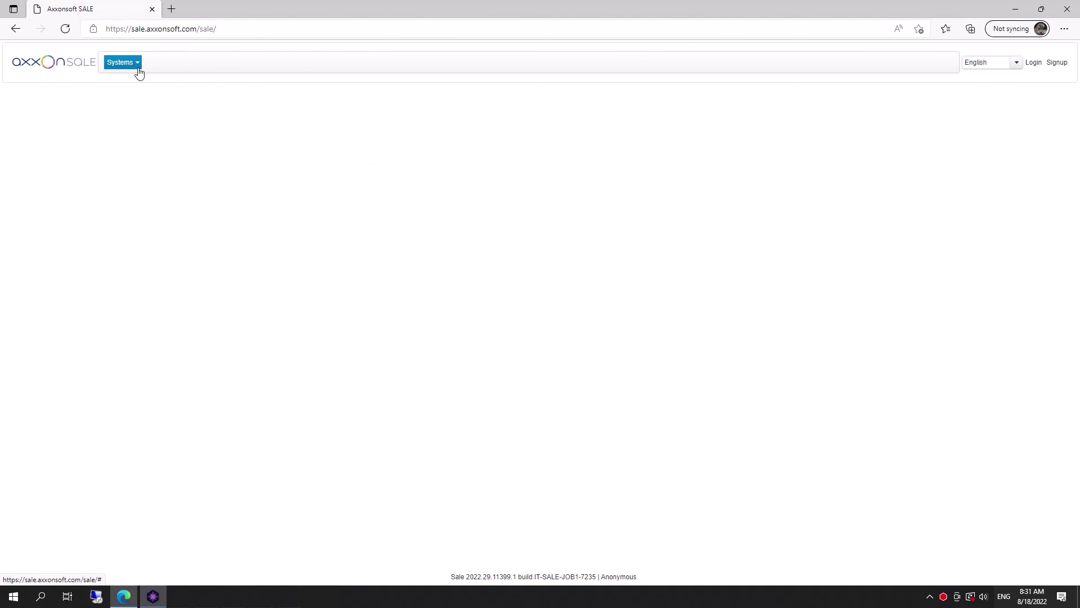
click(137, 65)
click(137, 82)
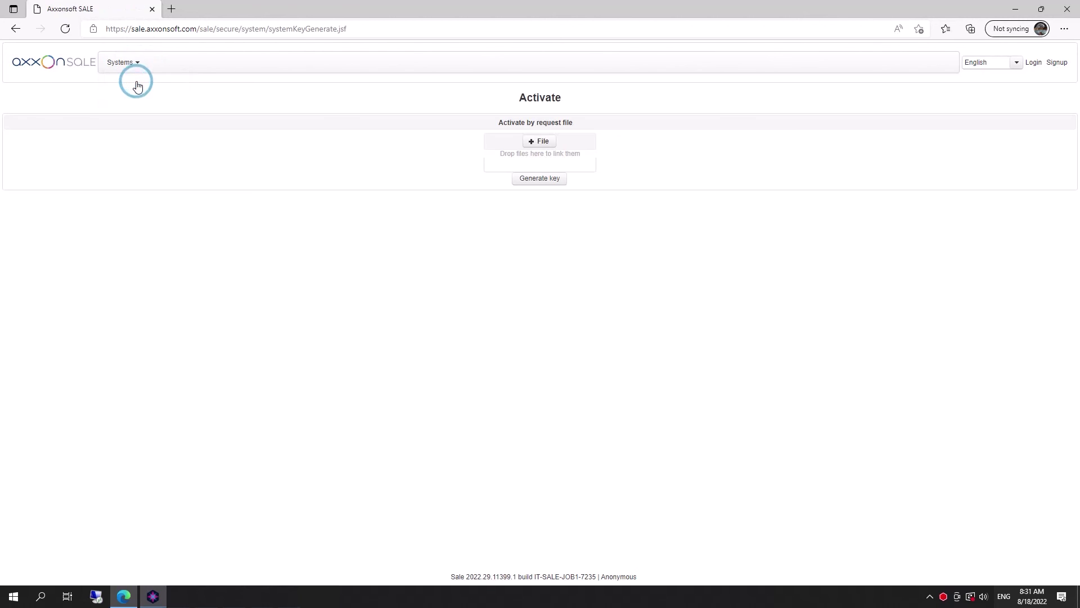
click(551, 147)
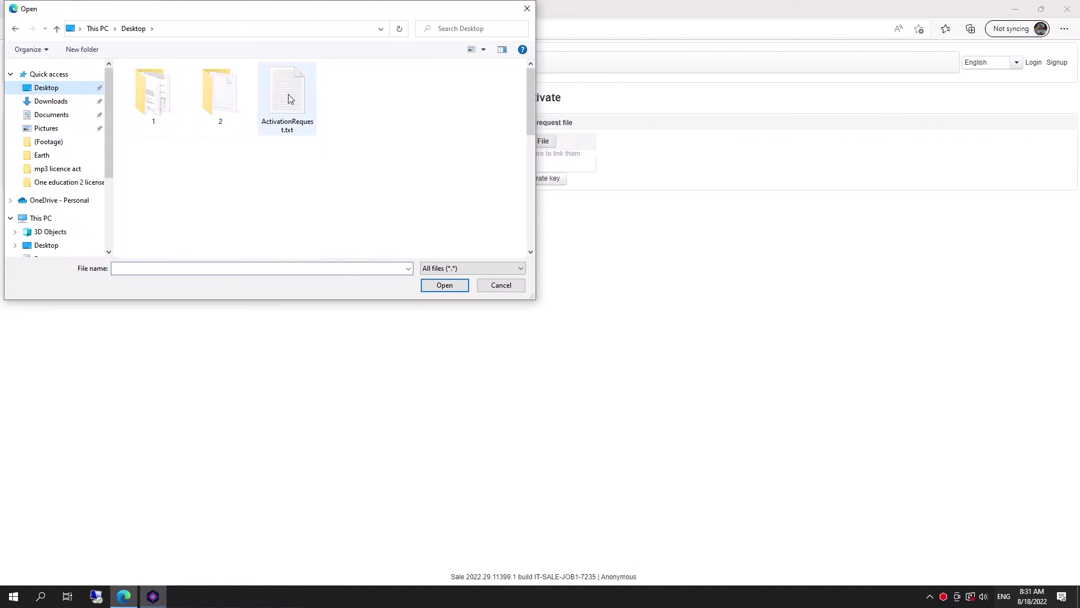
double_click(289, 95)
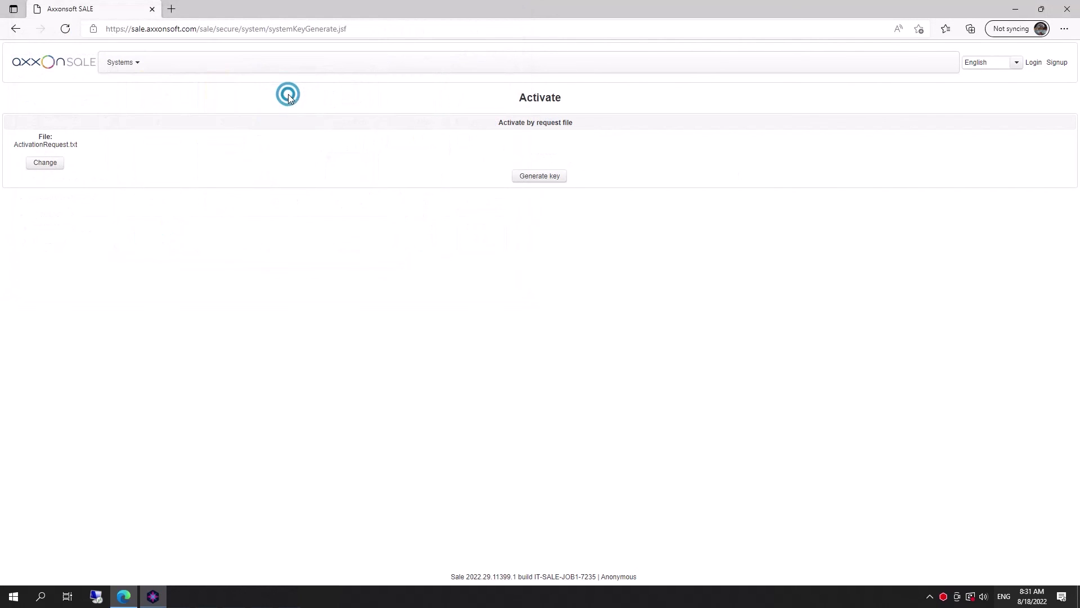
- Generate the licence key, download license.key and show it in its folder
click(532, 176)
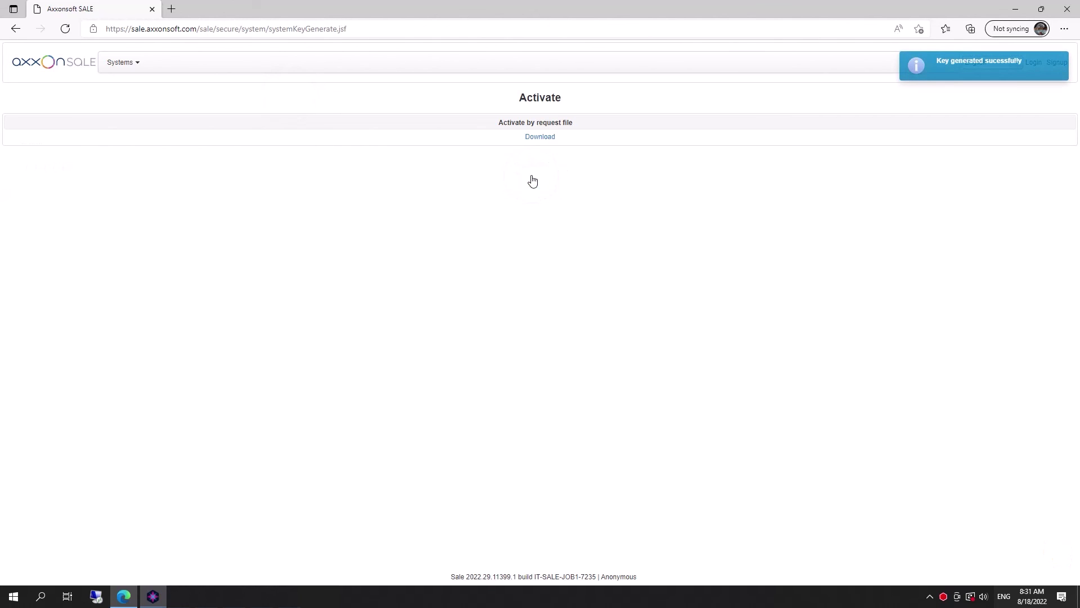
click(535, 137)
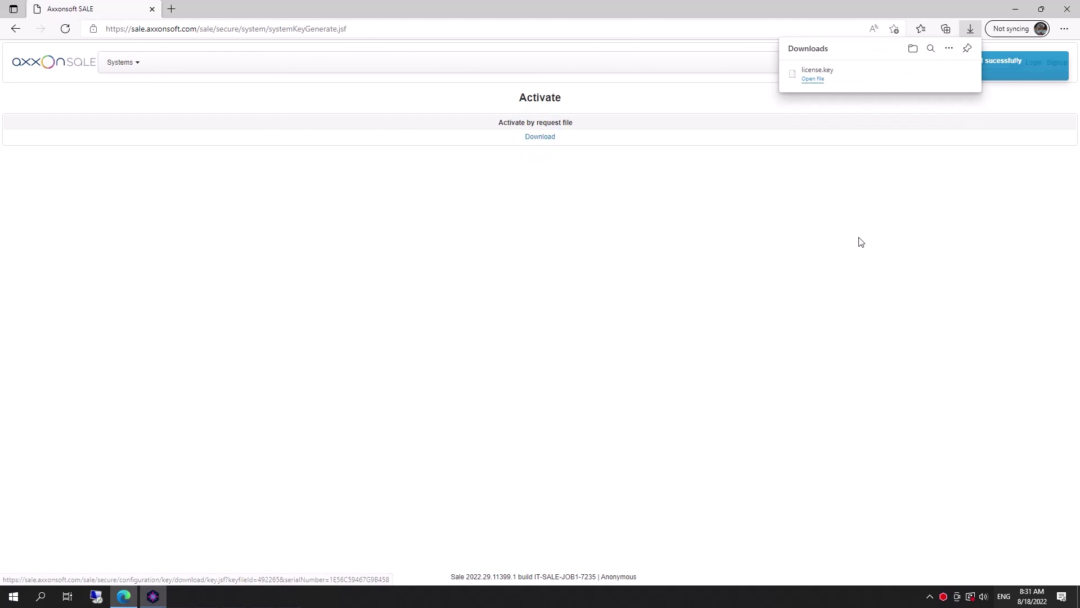
mouse_move(928, 74)
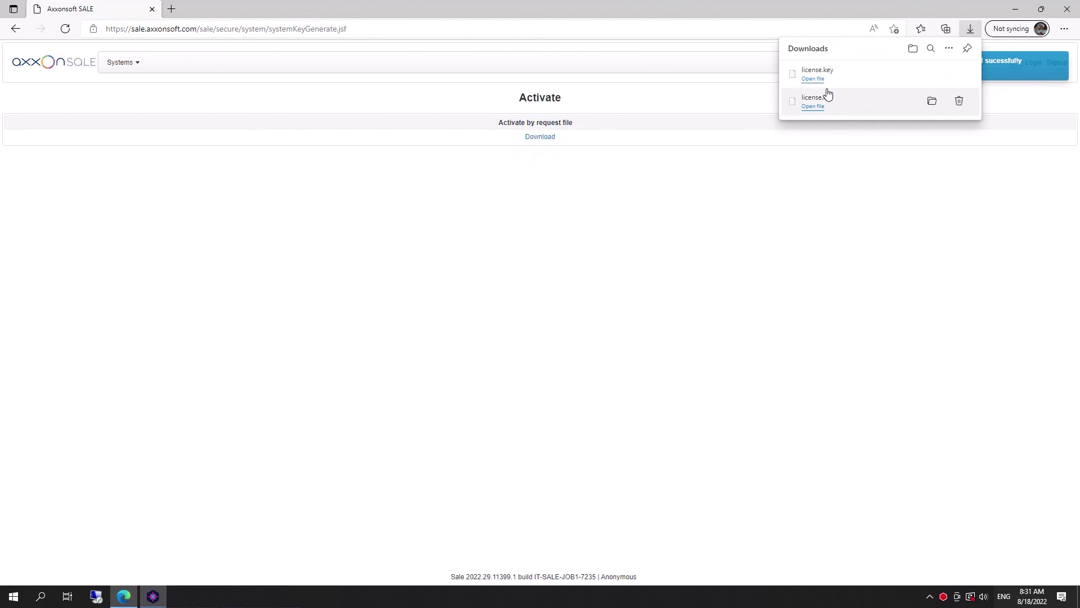
click(933, 74)
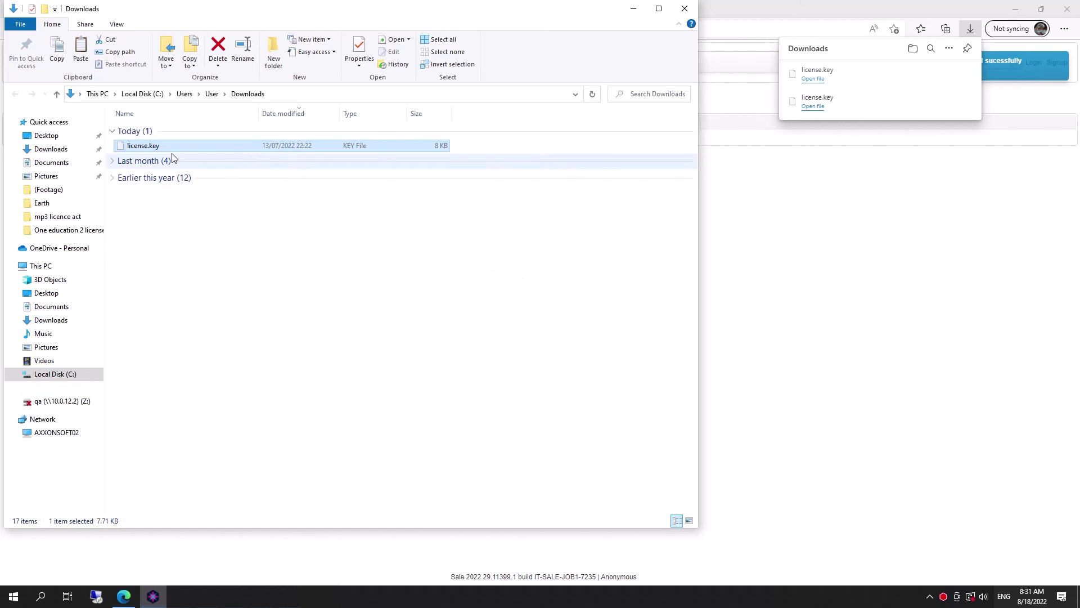
- Move license.key onto the desktop, replacing the existing copy
key(super+d)
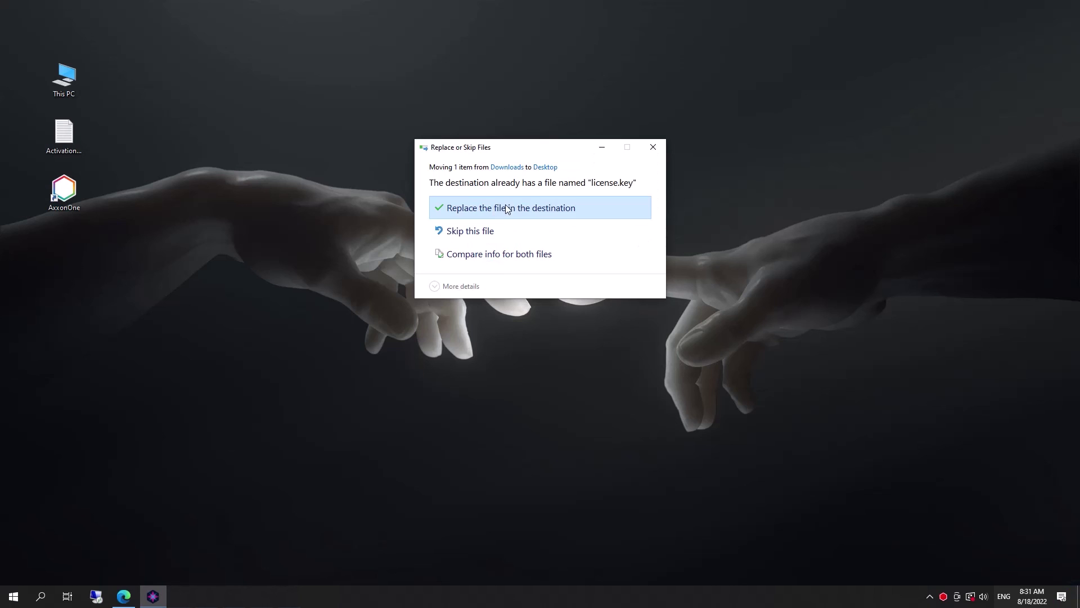
click(506, 207)
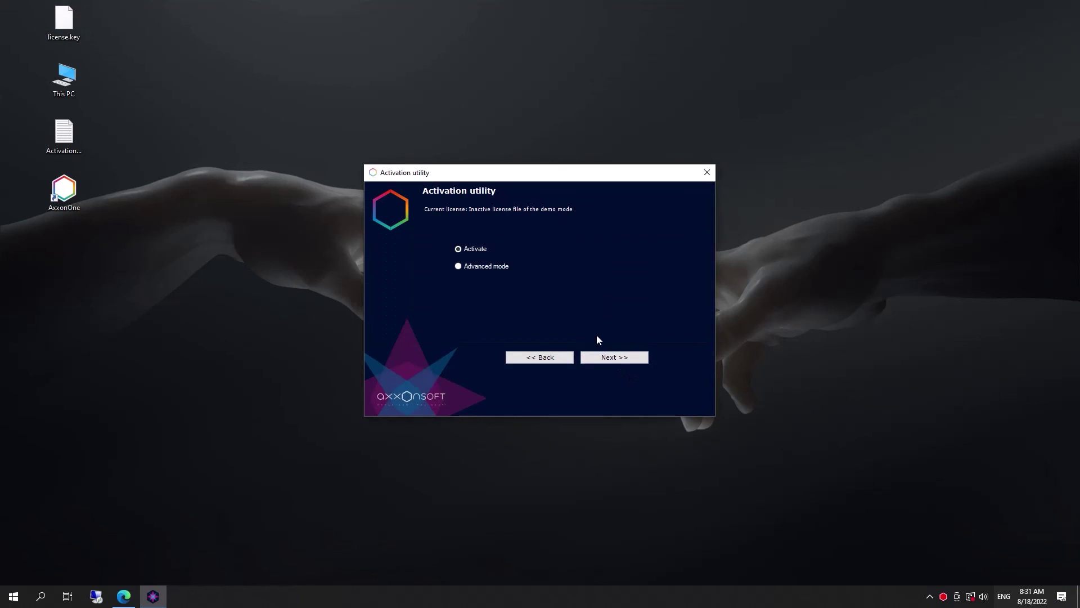
- Pick Load license file in the Activation utility and browse to license.key on the Desktop
click(618, 359)
click(483, 246)
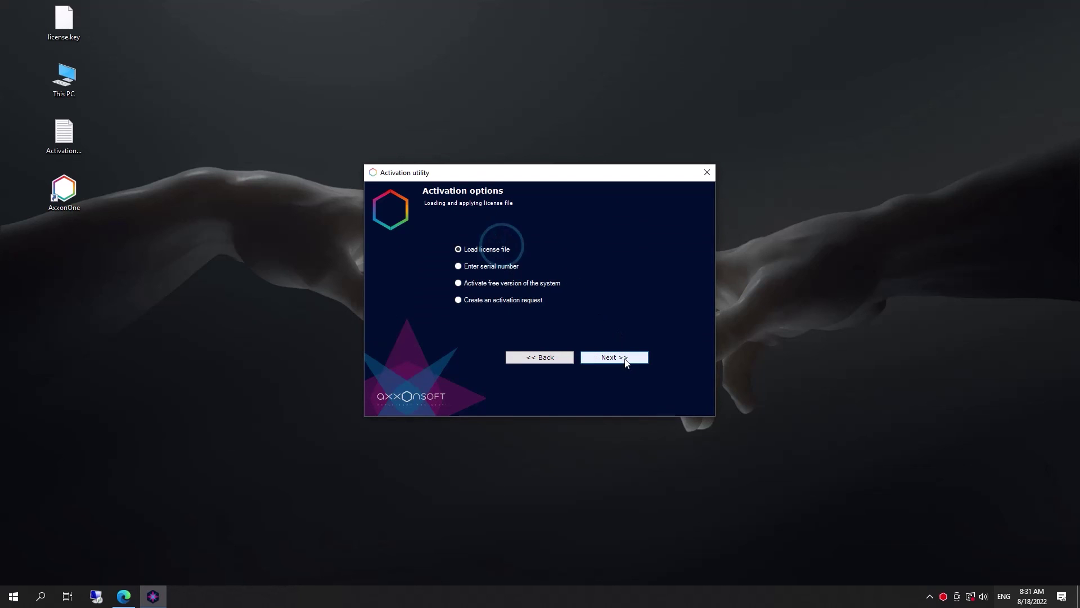
click(624, 359)
click(666, 324)
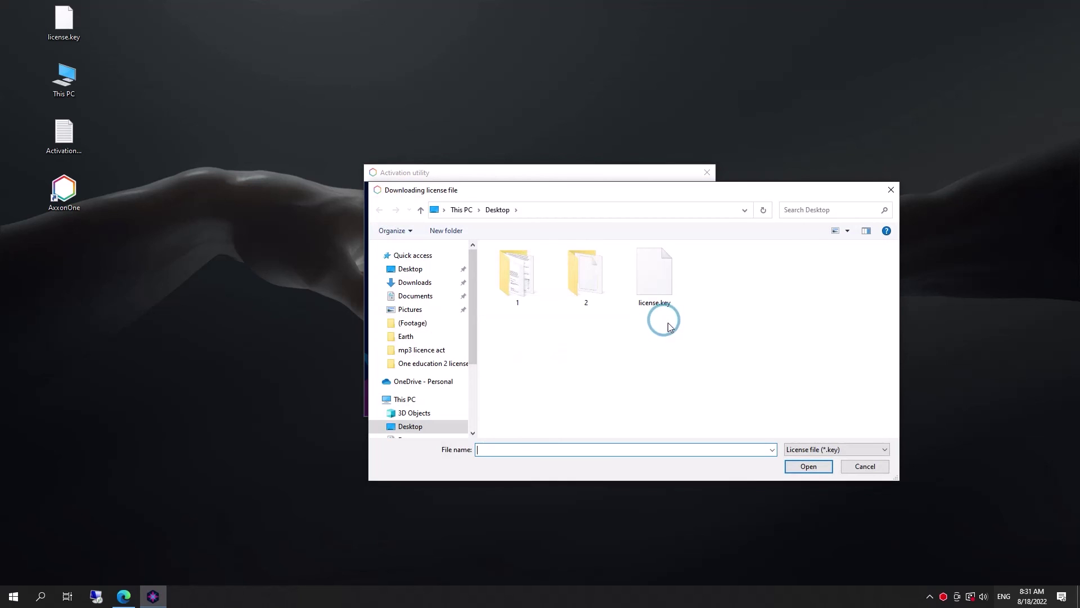